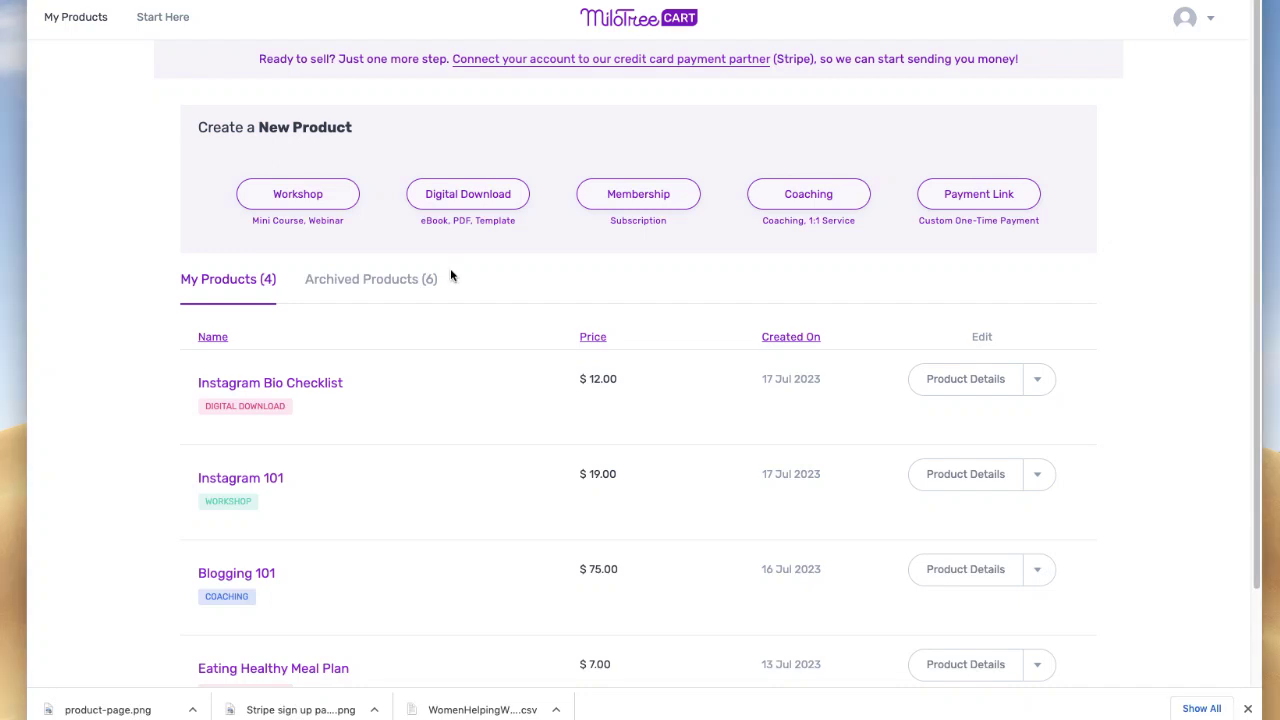
Create a membership named 'The Instagram for Business Membership' priced 39 monthly and 390 yearly
left_click(626, 198)
left_click(484, 208)
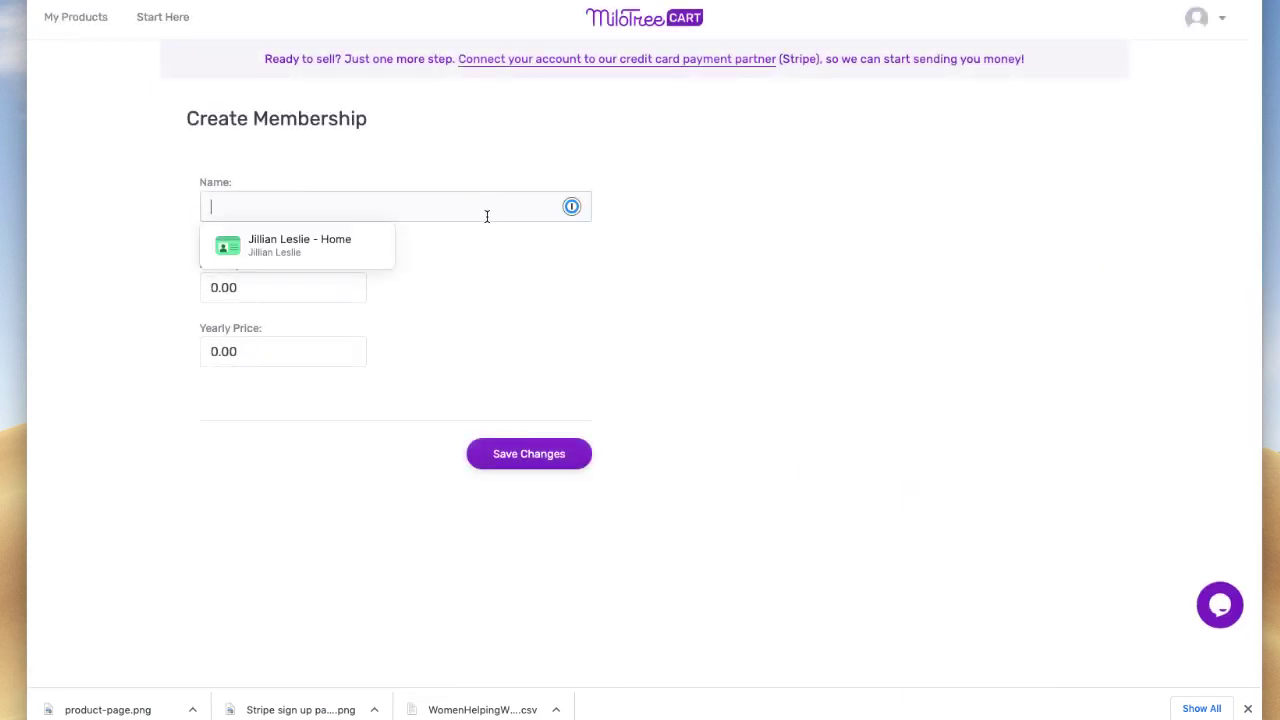
type("The In")
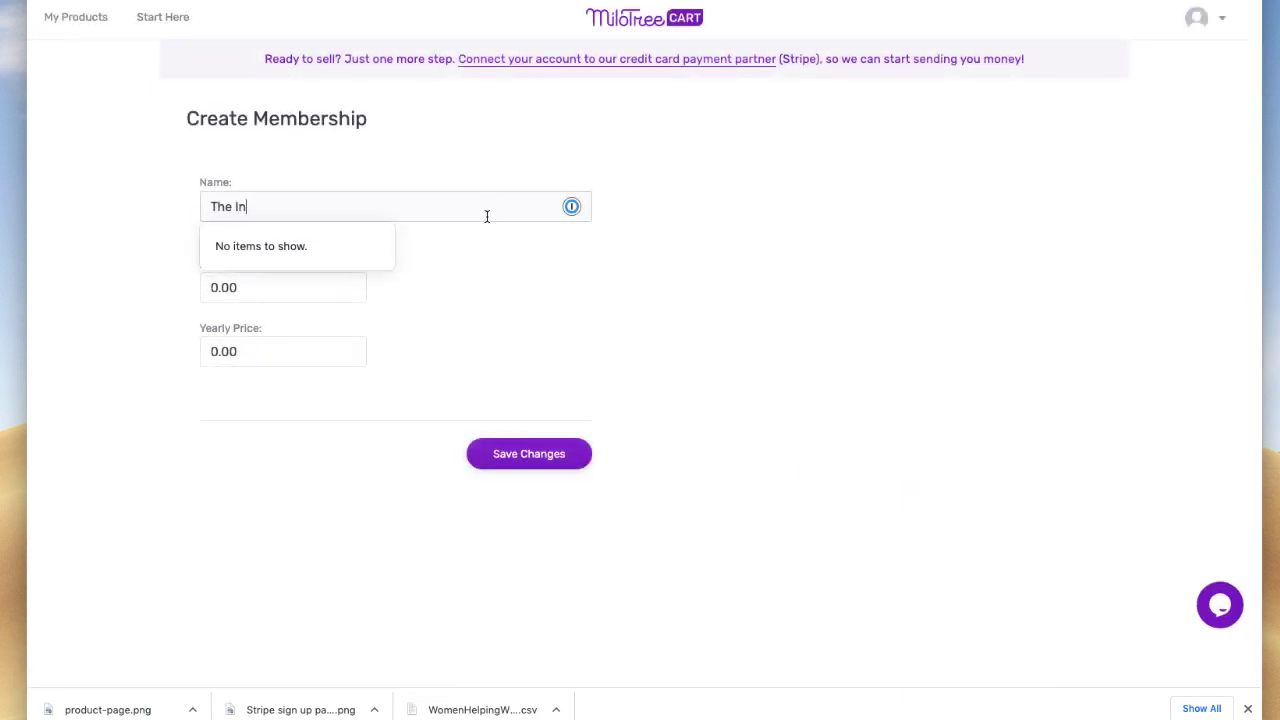
type("stagram for Business M")
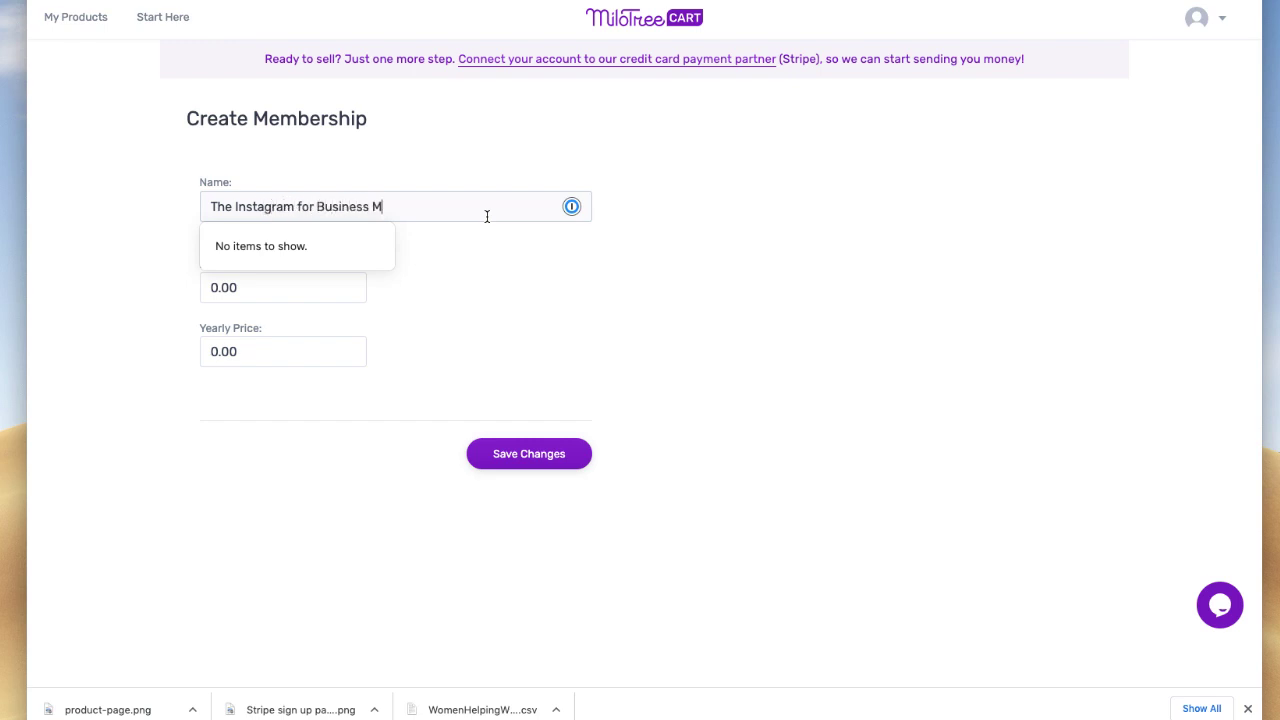
type("embership")
left_click(491, 320)
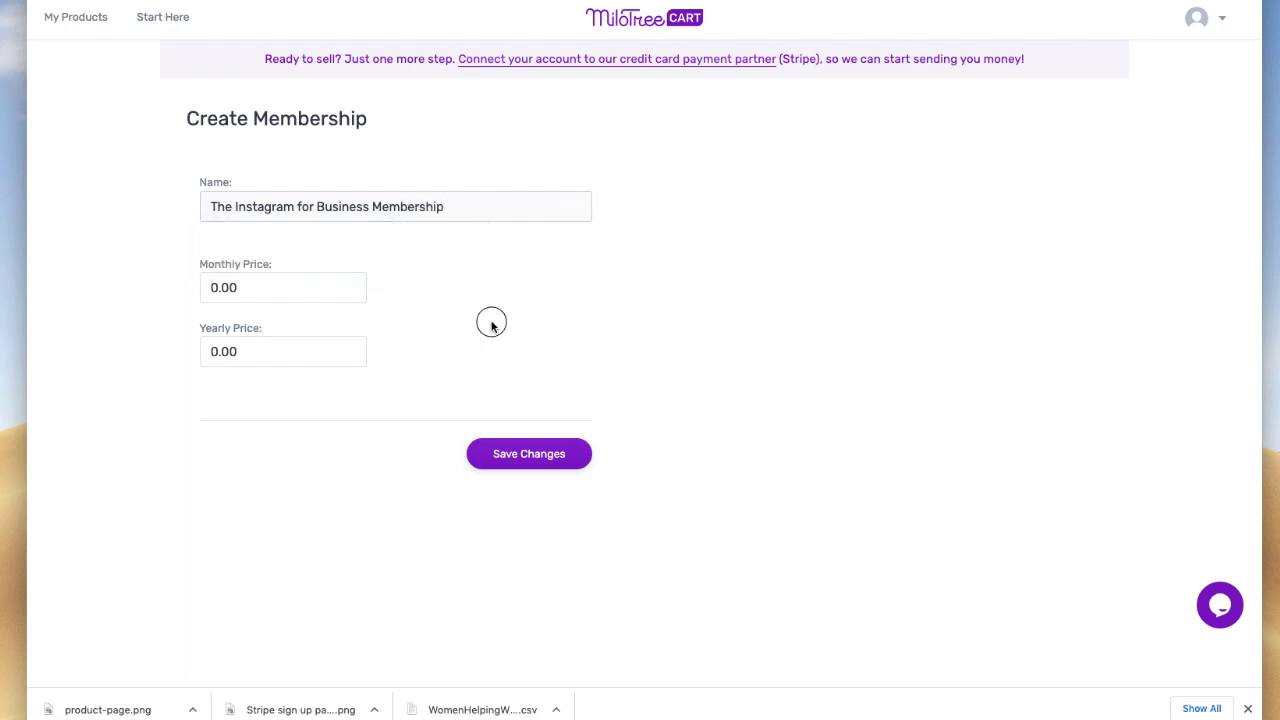
left_click_drag(260, 287, 181, 278)
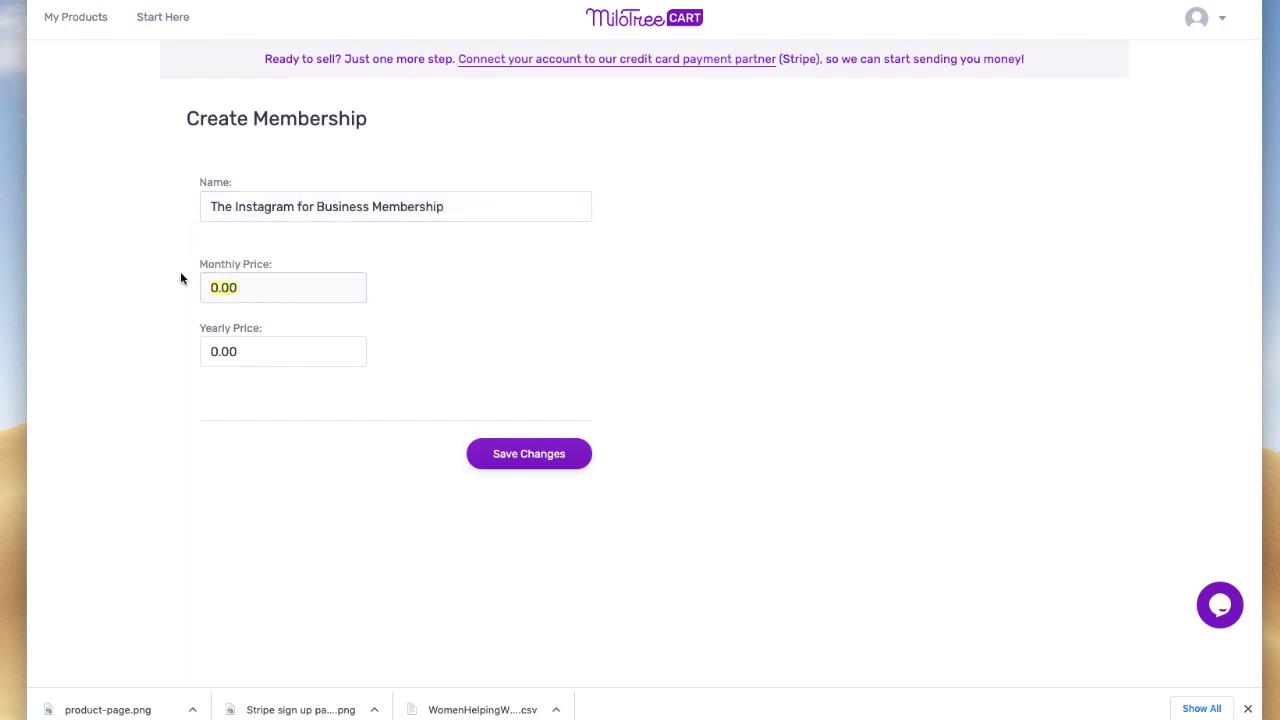
type("39")
left_click(313, 348)
left_click_drag(313, 348, 137, 349)
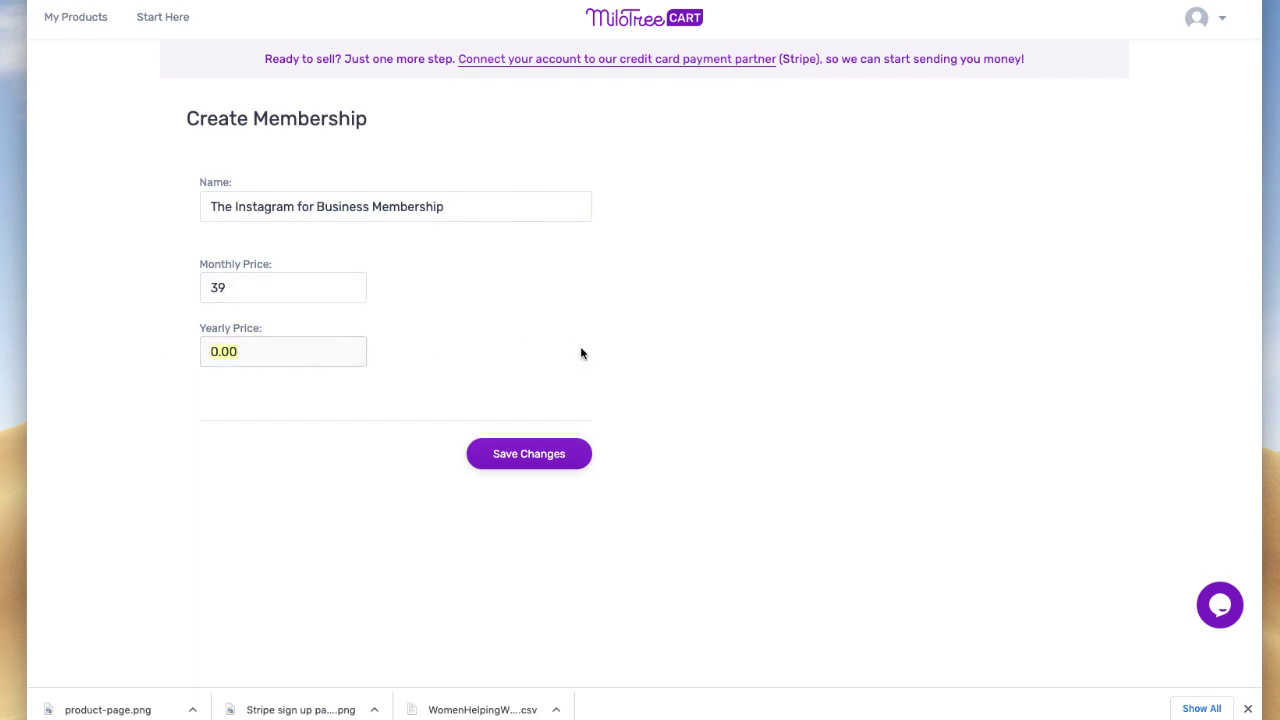
type("390")
Save the new membership at $39/$390 and begin creating its sales page
left_click(541, 460)
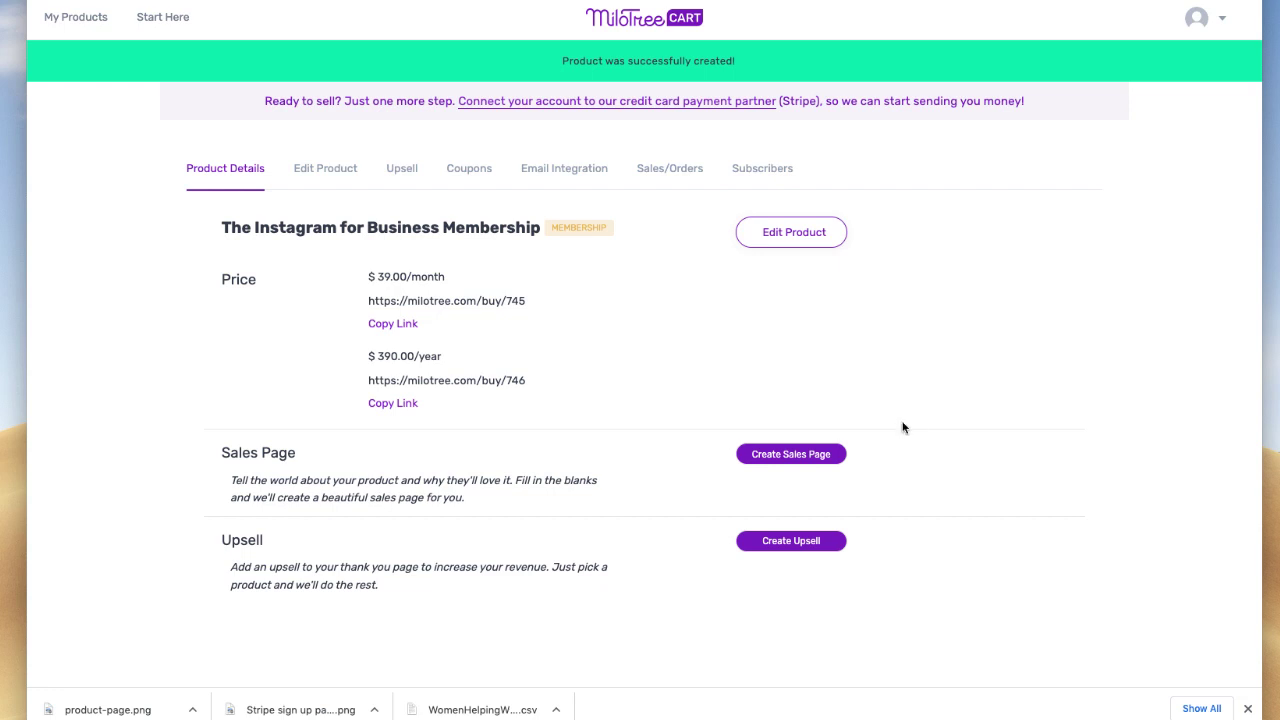
left_click(790, 456)
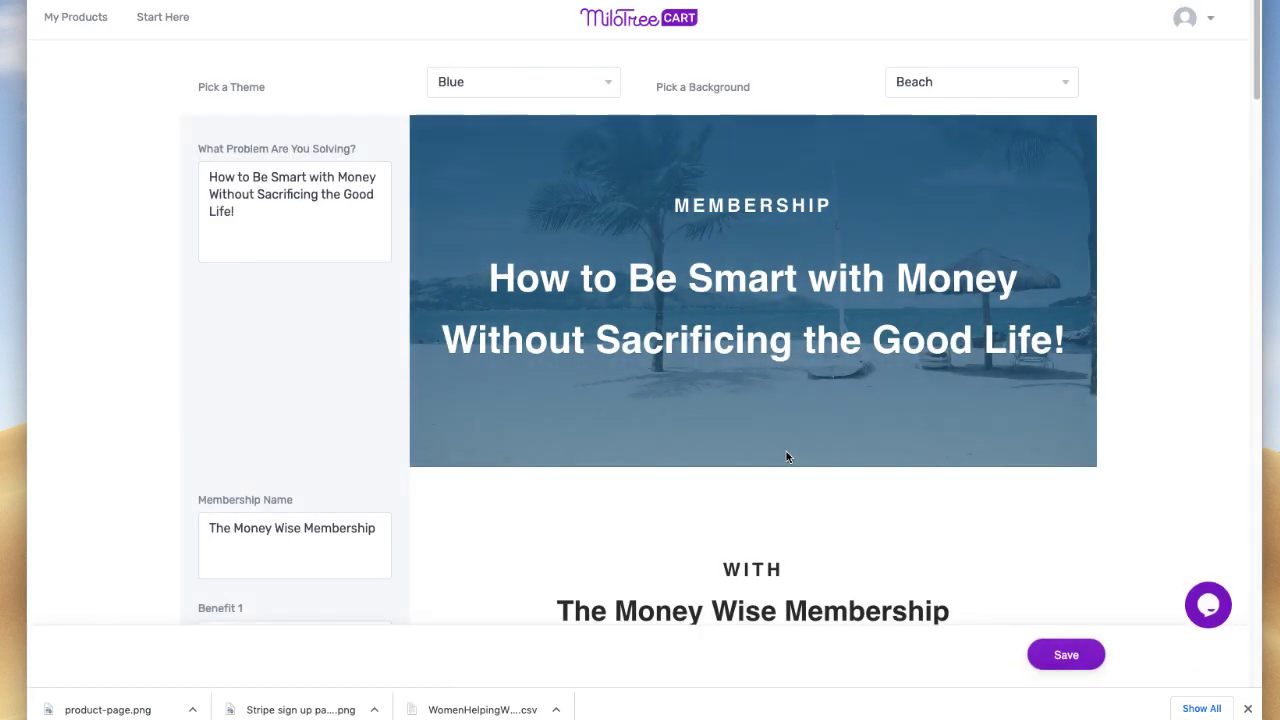
Apply the Boho theme and Design background, and retitle the problem headline 'How to Be an Instagram Expert in No Time'
left_click(491, 81)
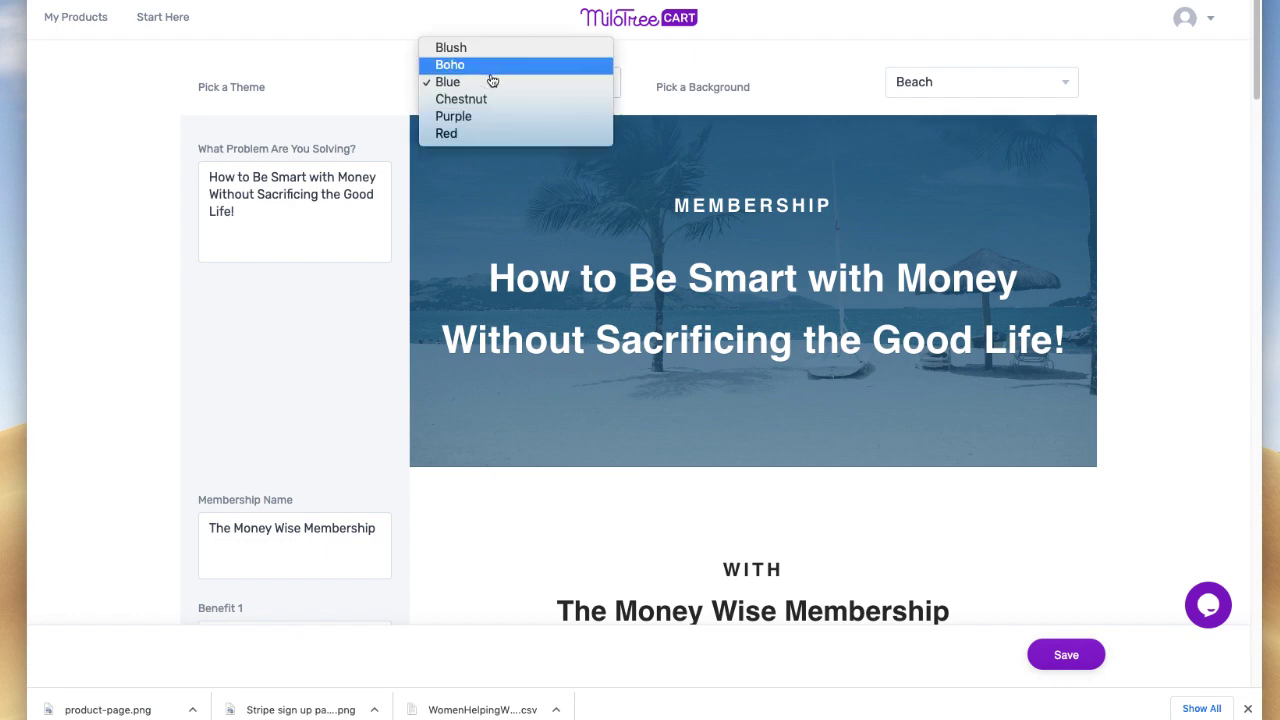
left_click(491, 70)
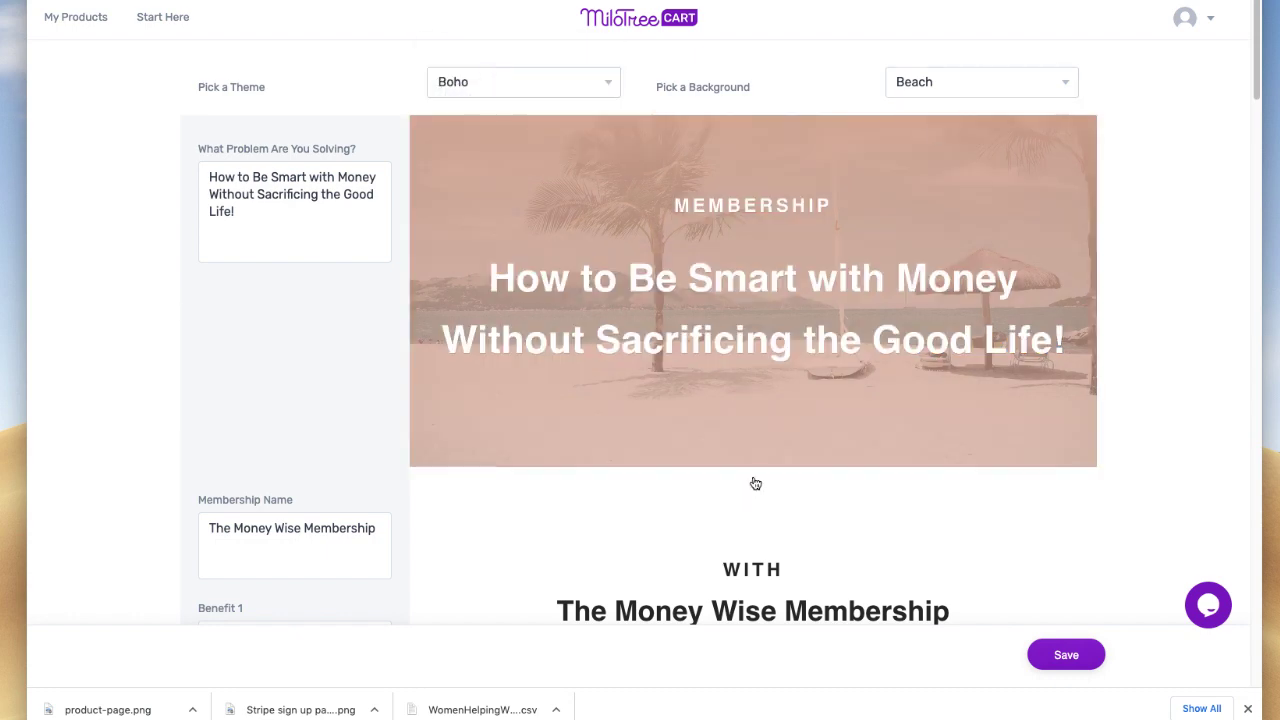
left_click(957, 82)
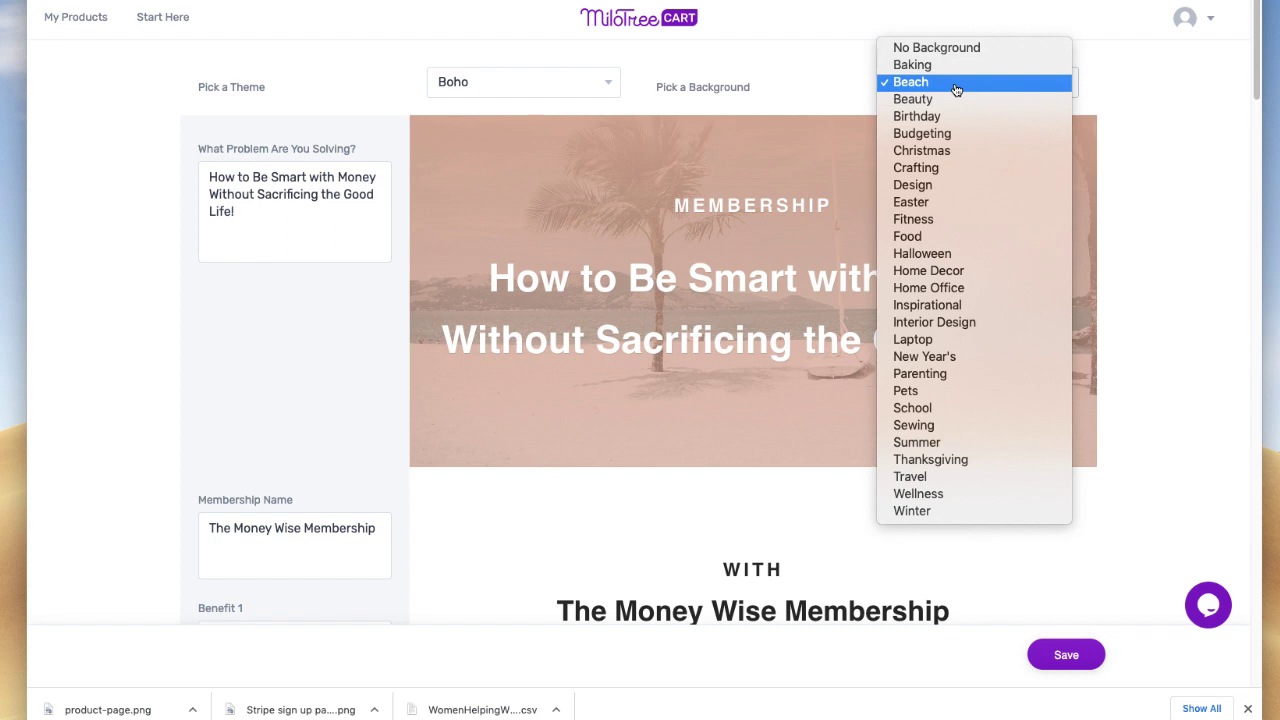
left_click(951, 185)
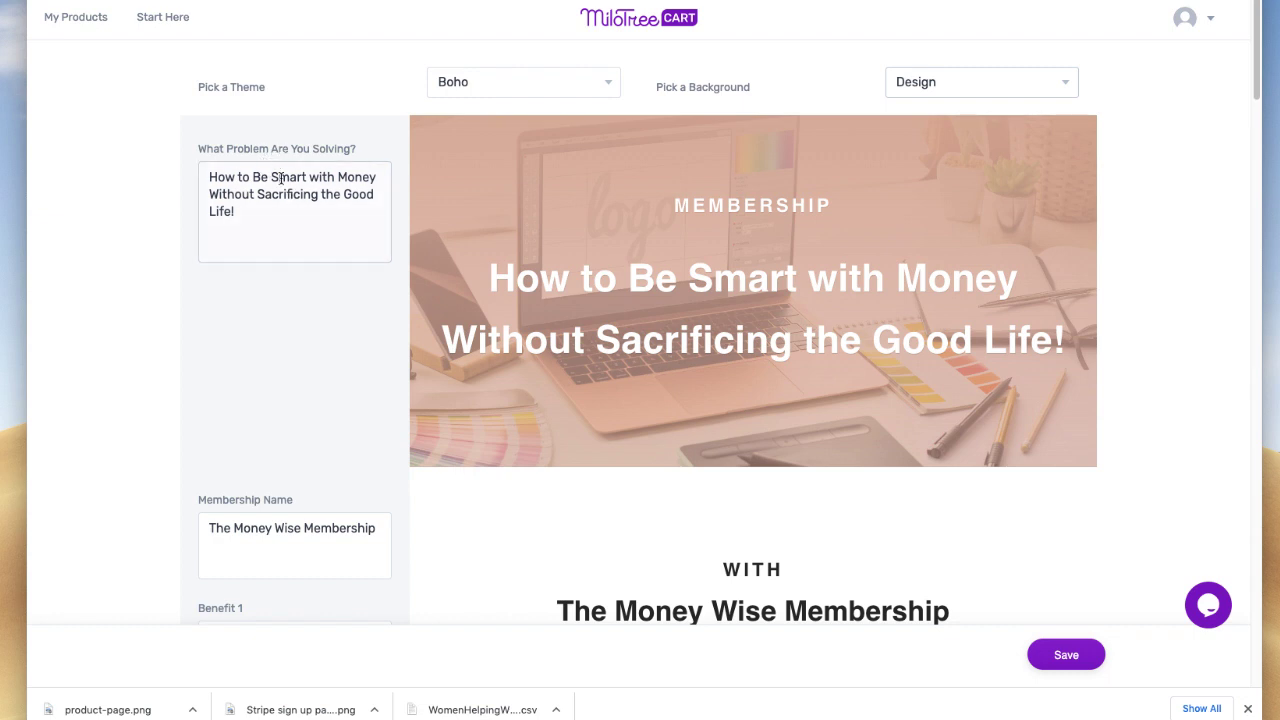
left_click_drag(236, 212, 257, 183)
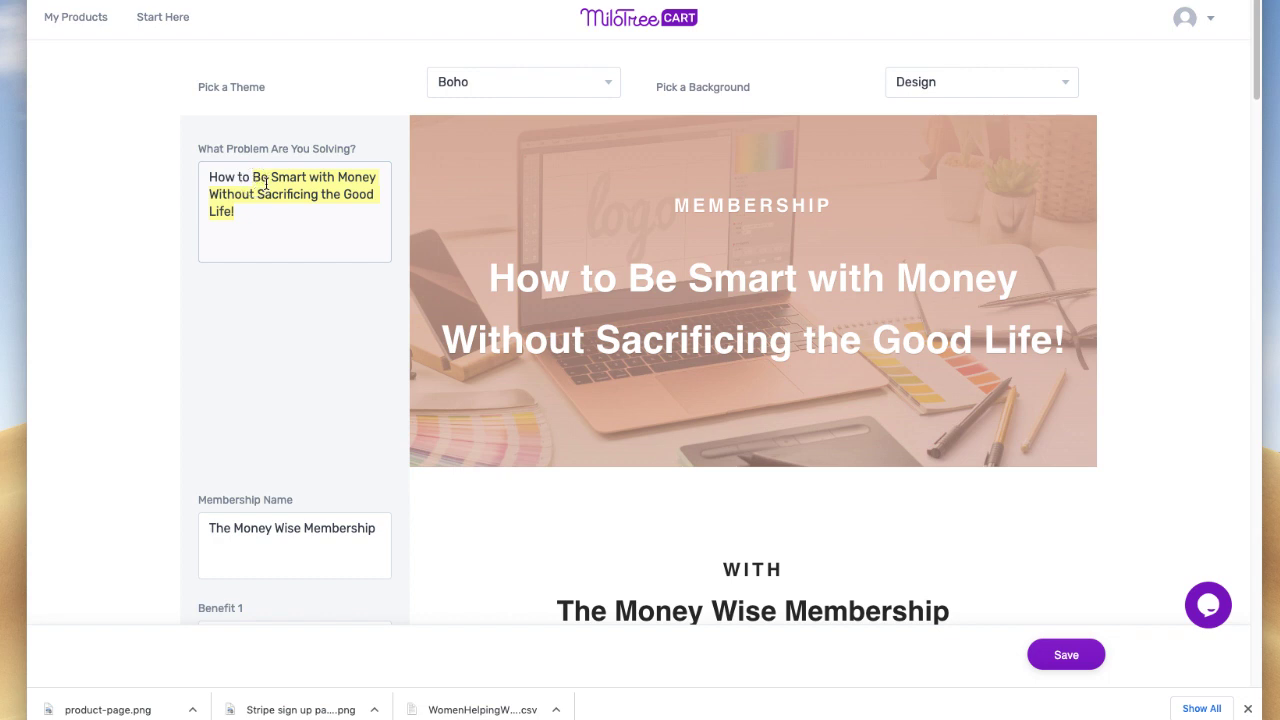
type("Be an")
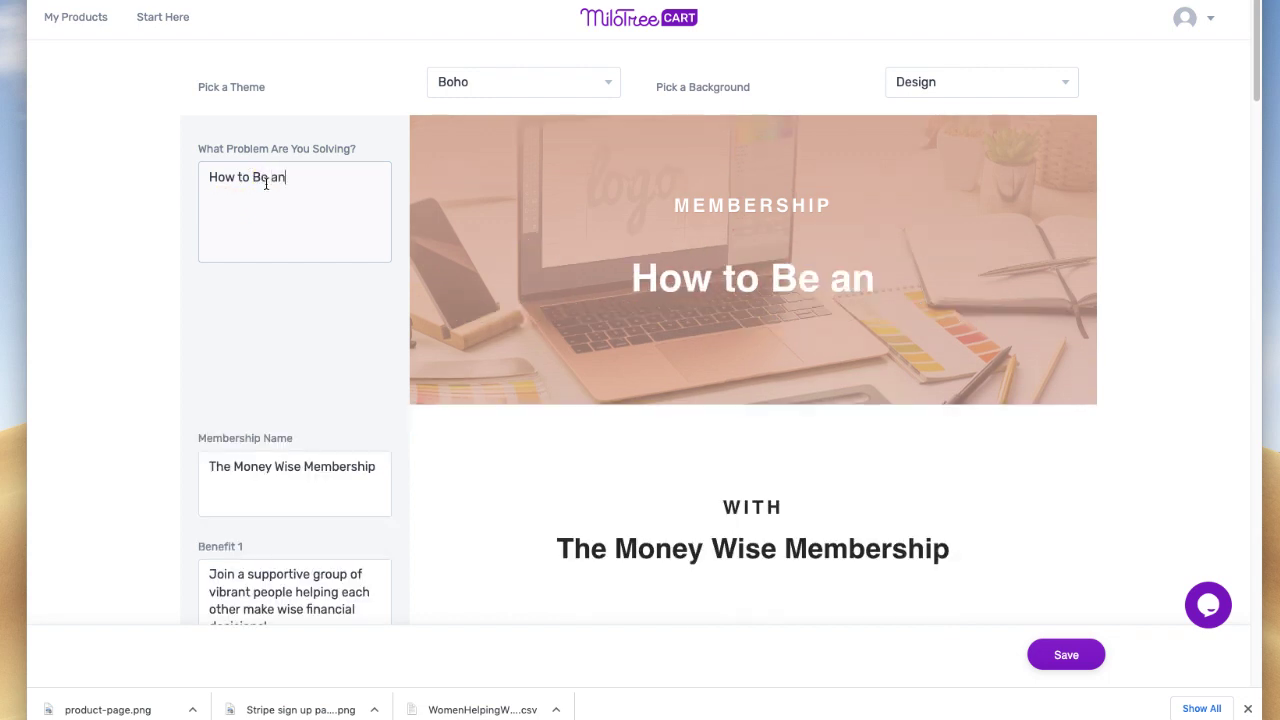
type(" Instagram ")
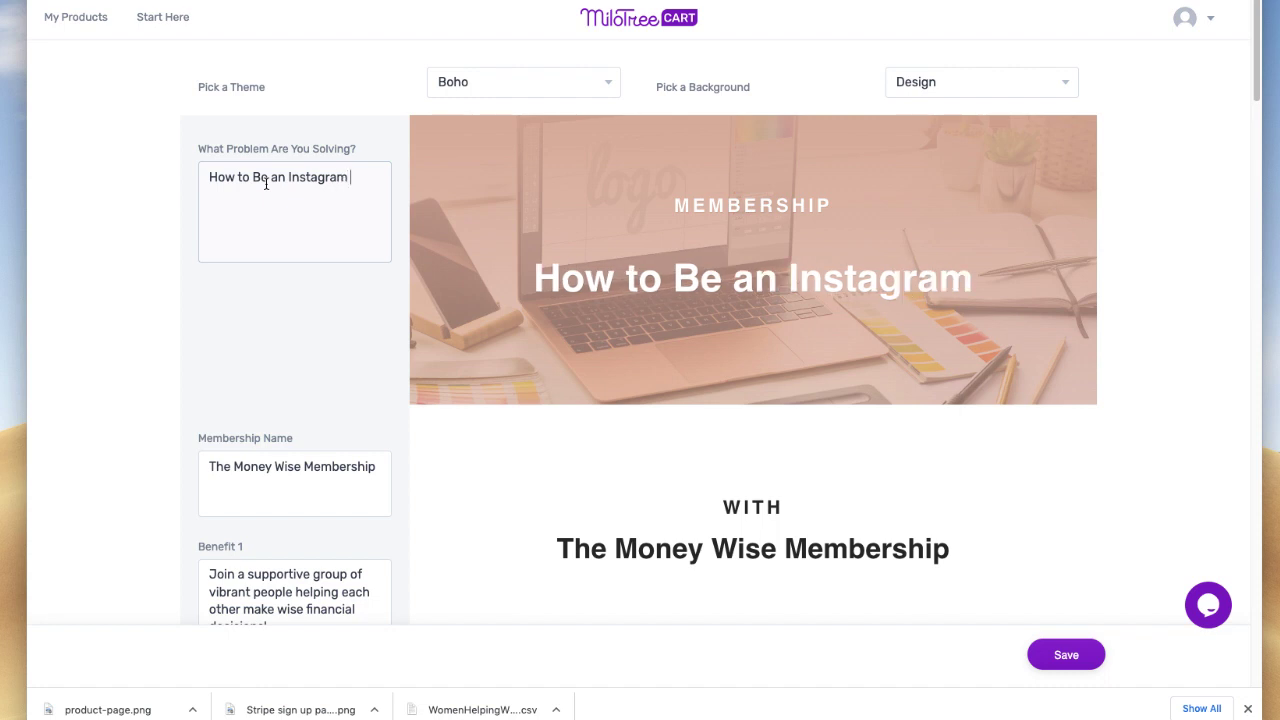
type("Expert")
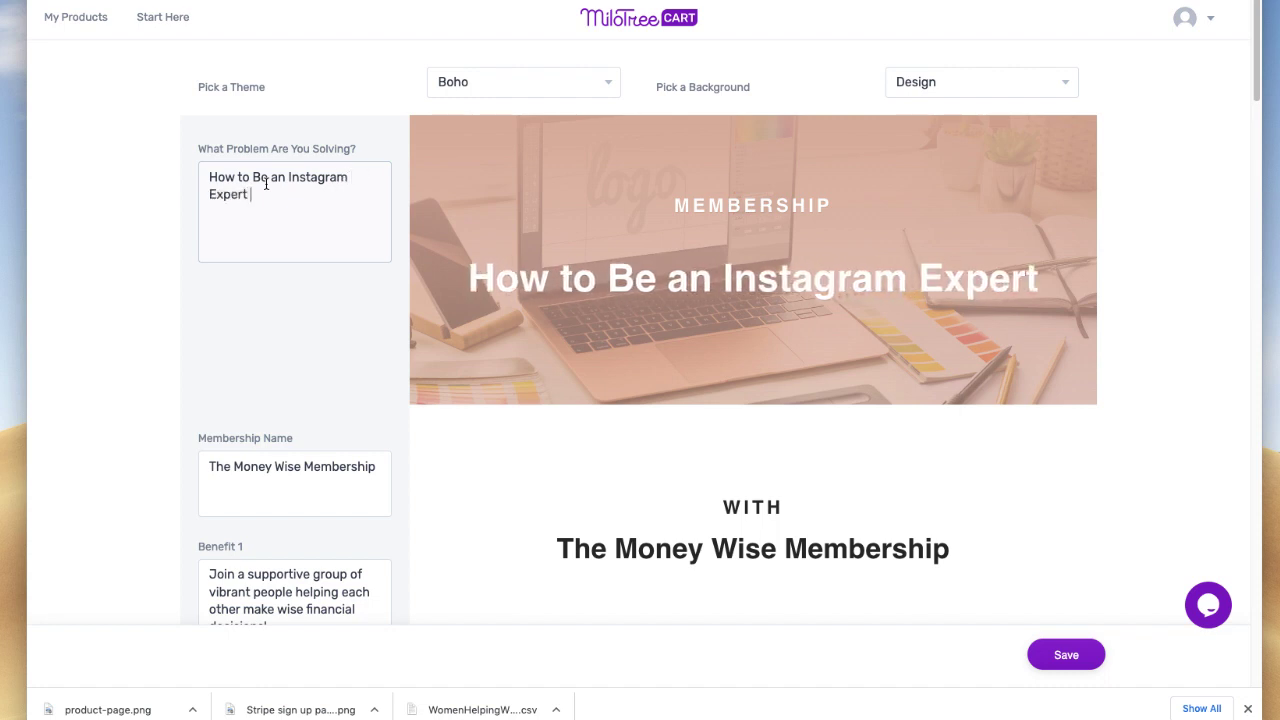
type(" in No ")
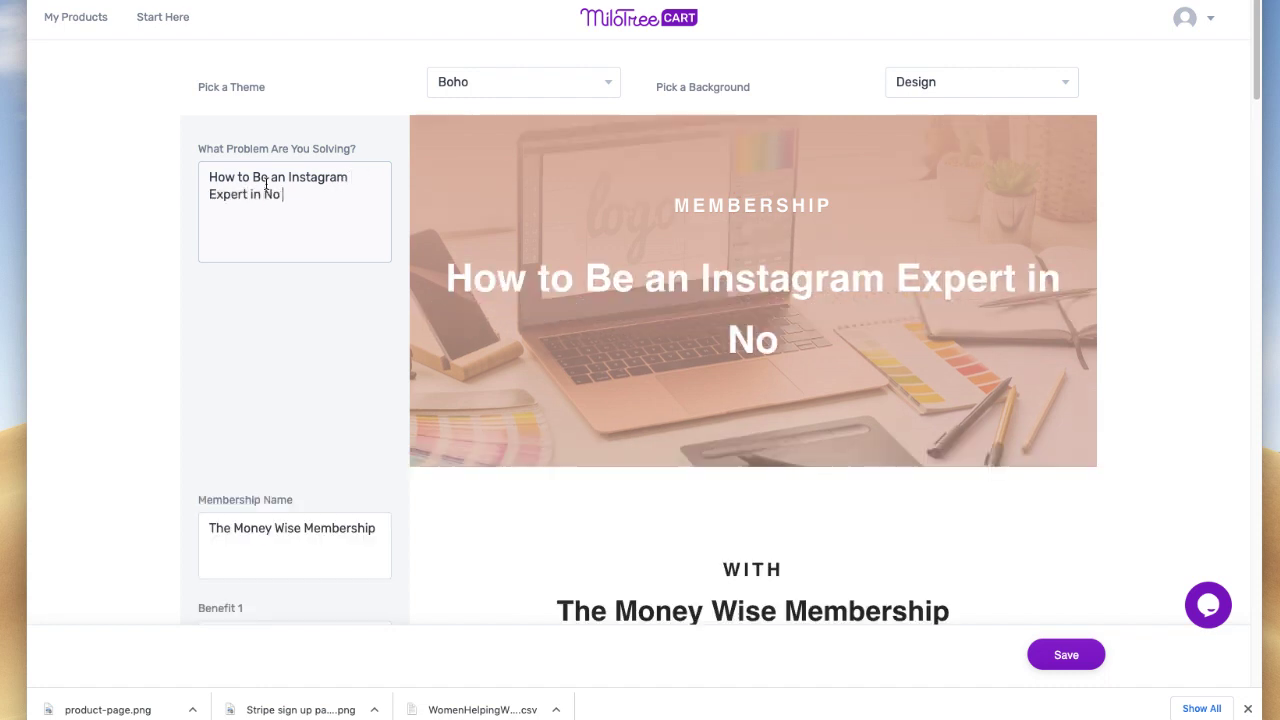
type("Time")
Review the sales page content and select the full list of customer benefits
scroll(389, 449, "down", 3)
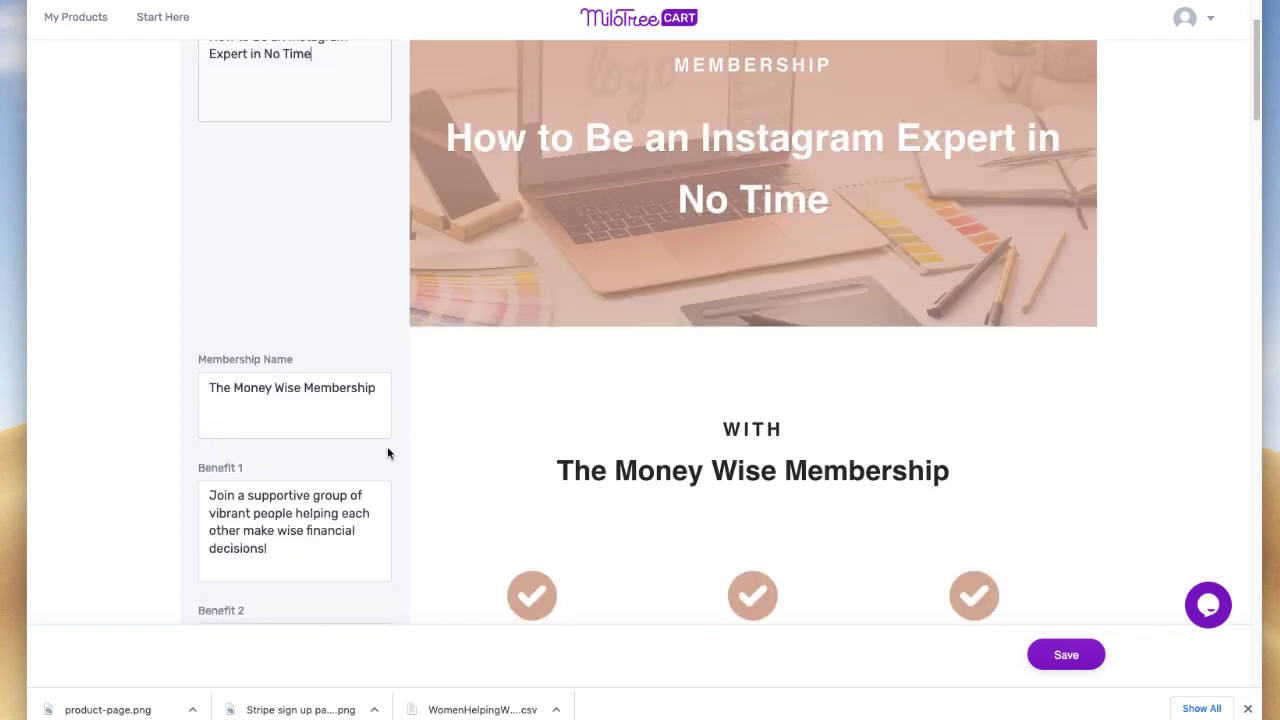
scroll(380, 370, "down", 1)
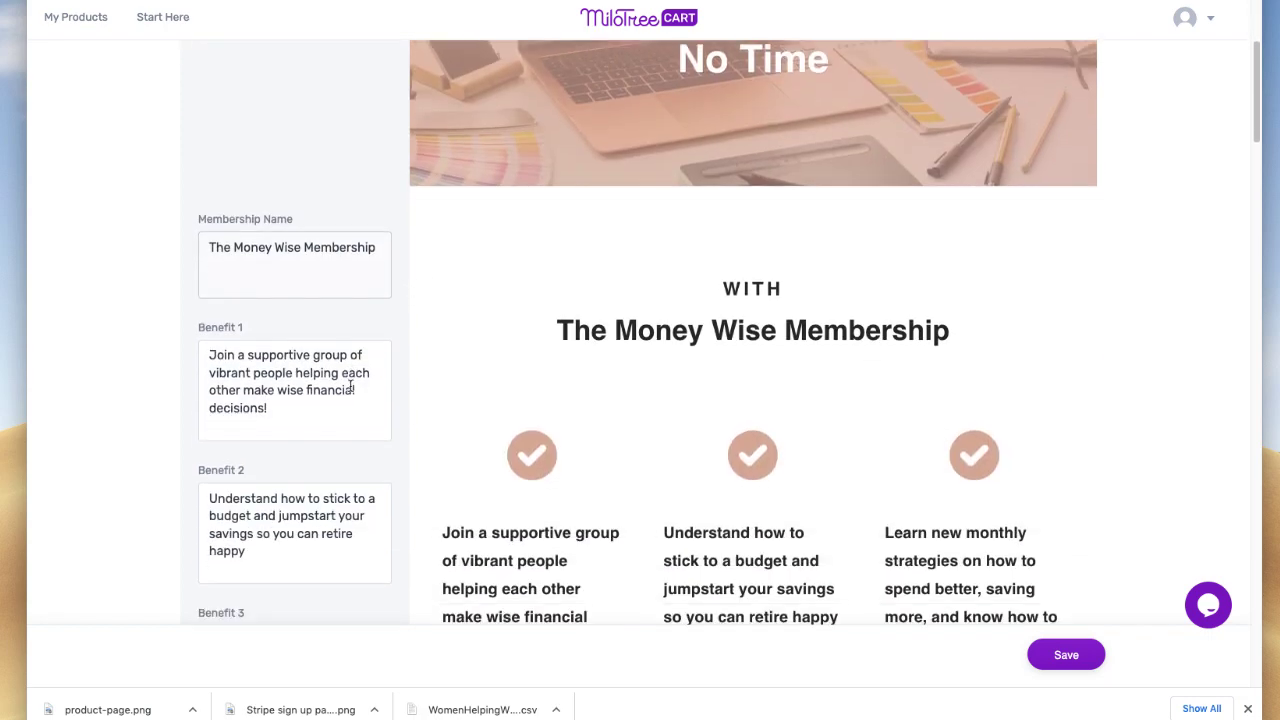
scroll(348, 382, "down", 3)
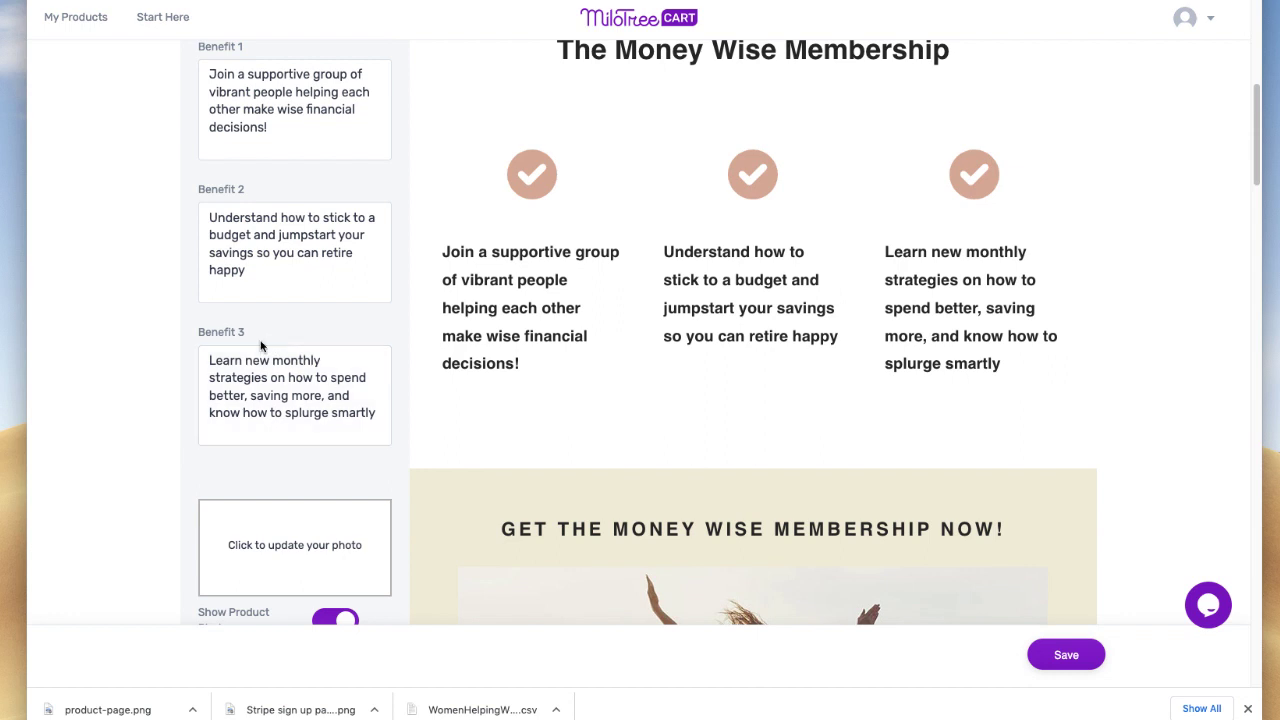
scroll(261, 346, "down", 2)
scroll(261, 346, "down", 2)
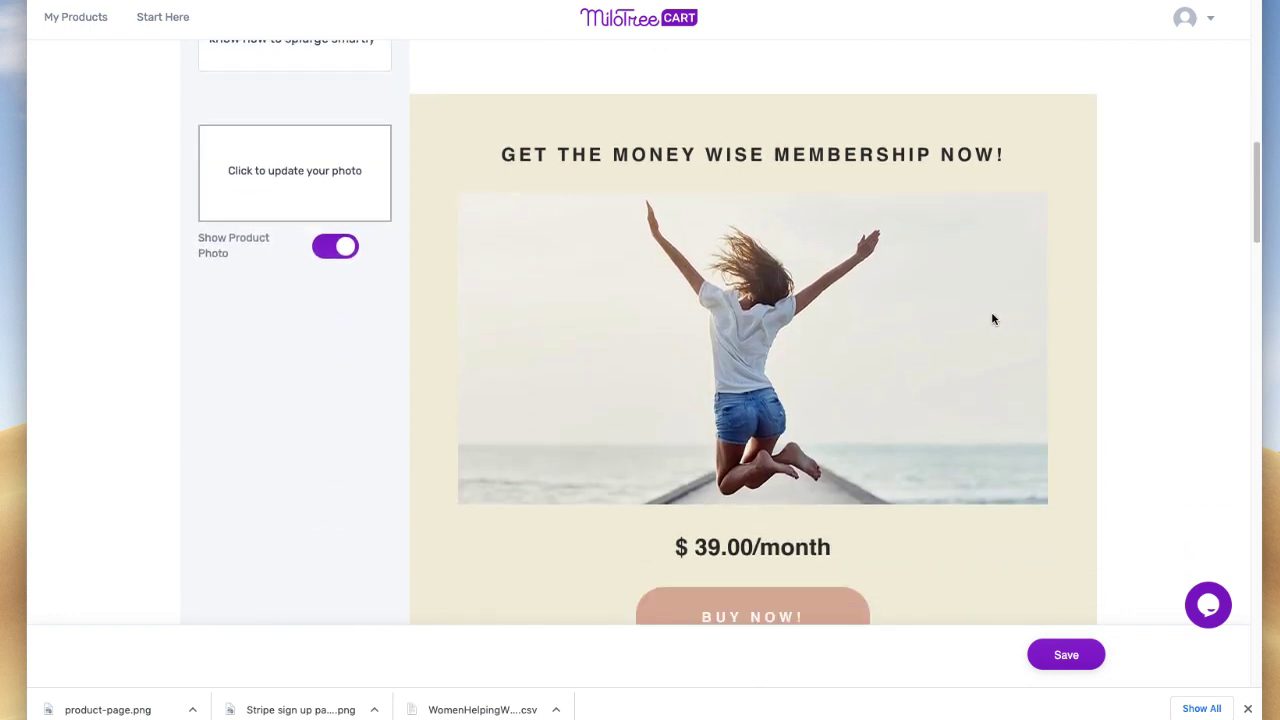
scroll(988, 319, "down", 7)
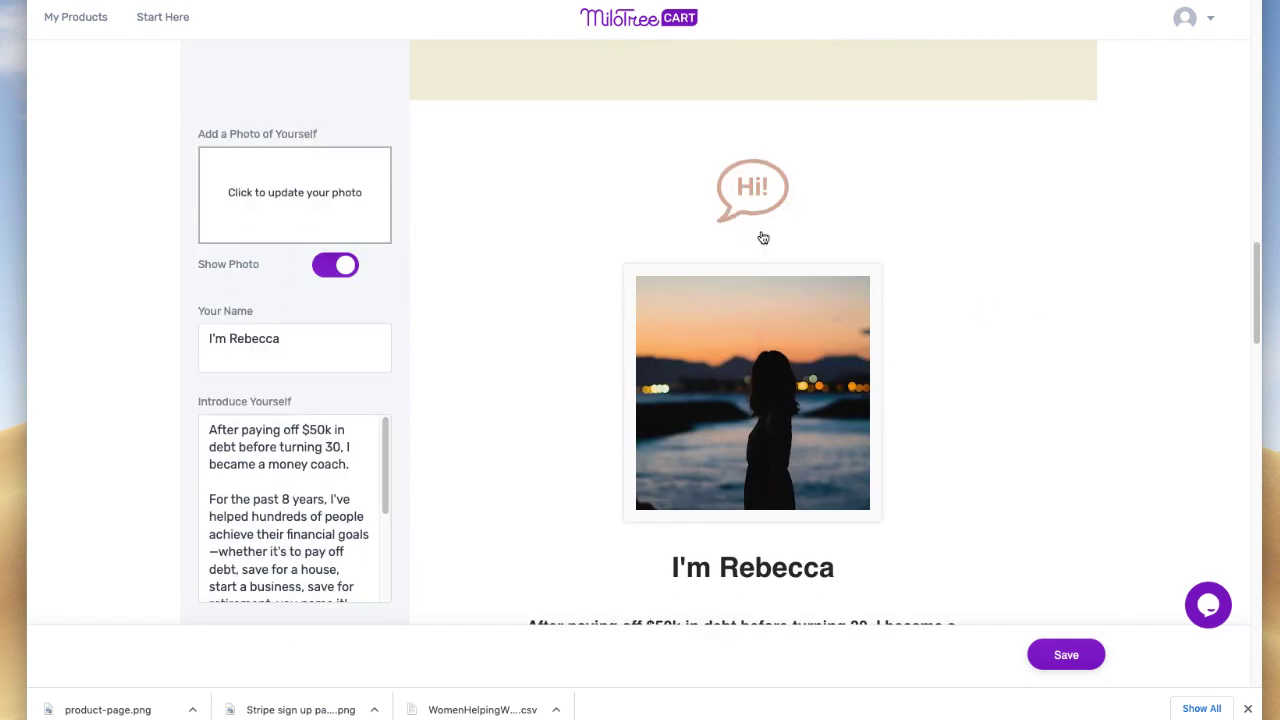
scroll(800, 378, "down", 2)
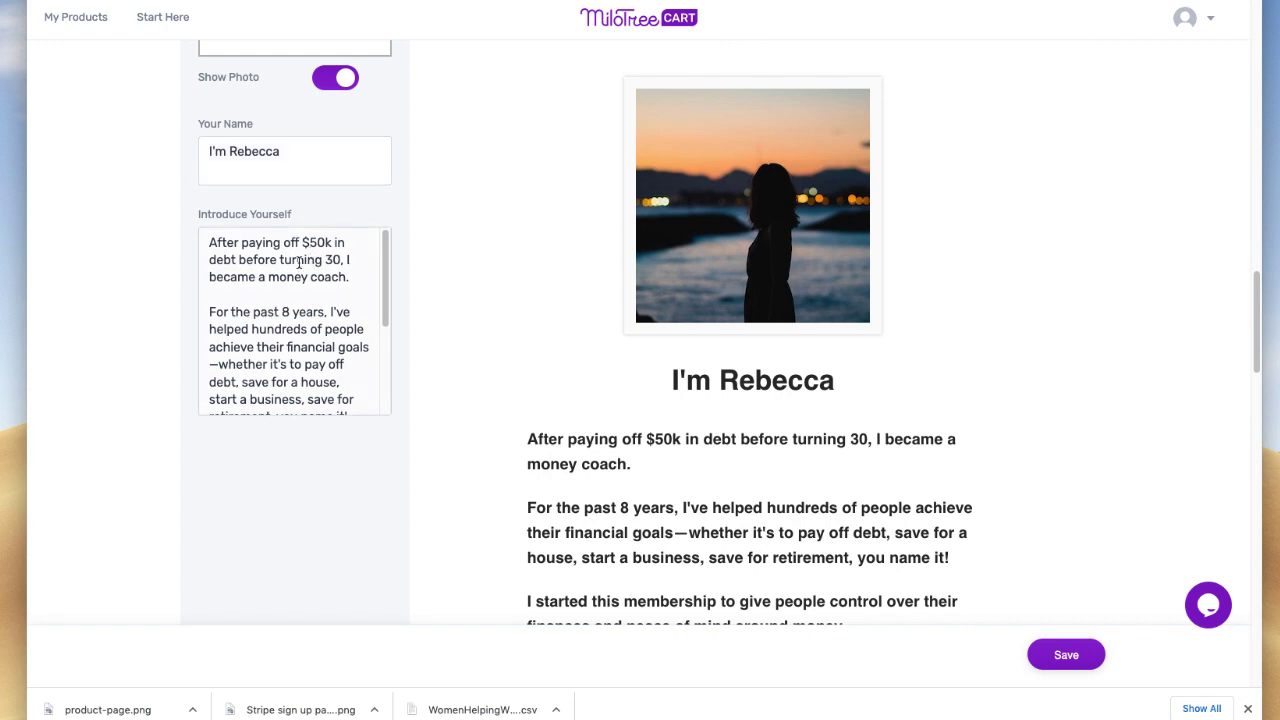
scroll(312, 260, "down", 3)
scroll(407, 276, "down", 3)
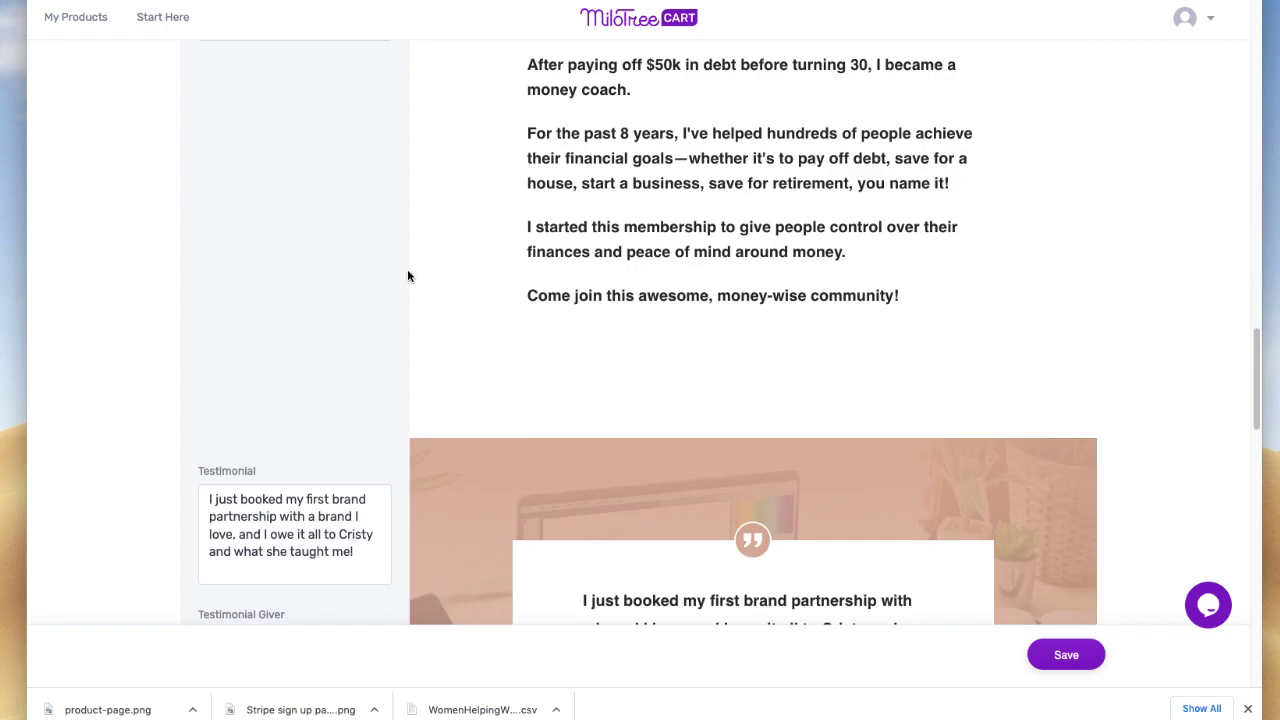
scroll(400, 276, "down", 3)
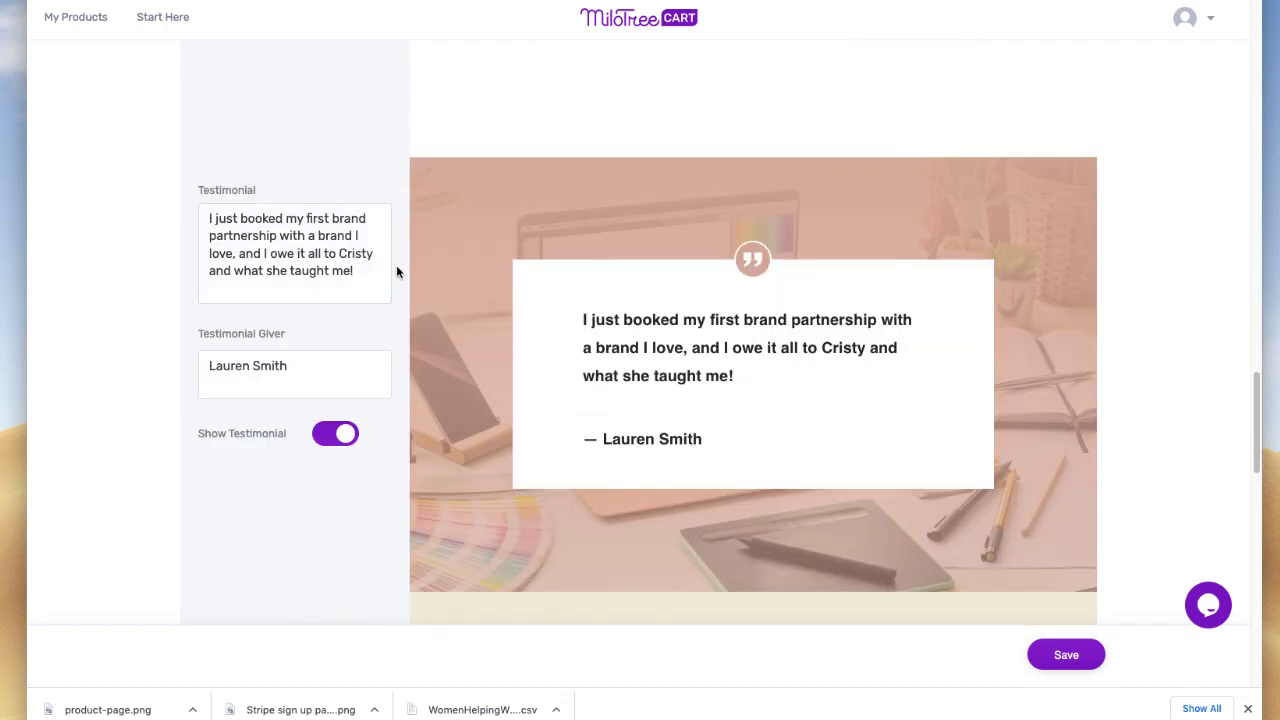
scroll(396, 265, "down", 6)
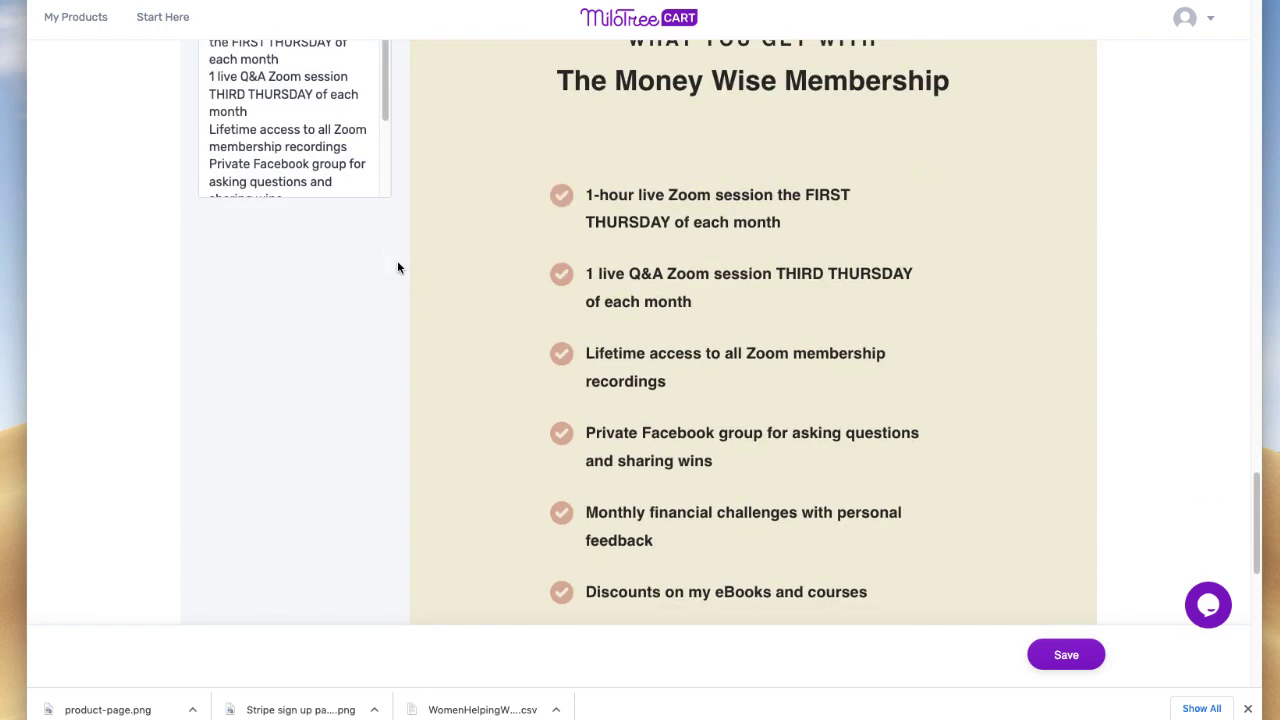
scroll(397, 267, "up", 1)
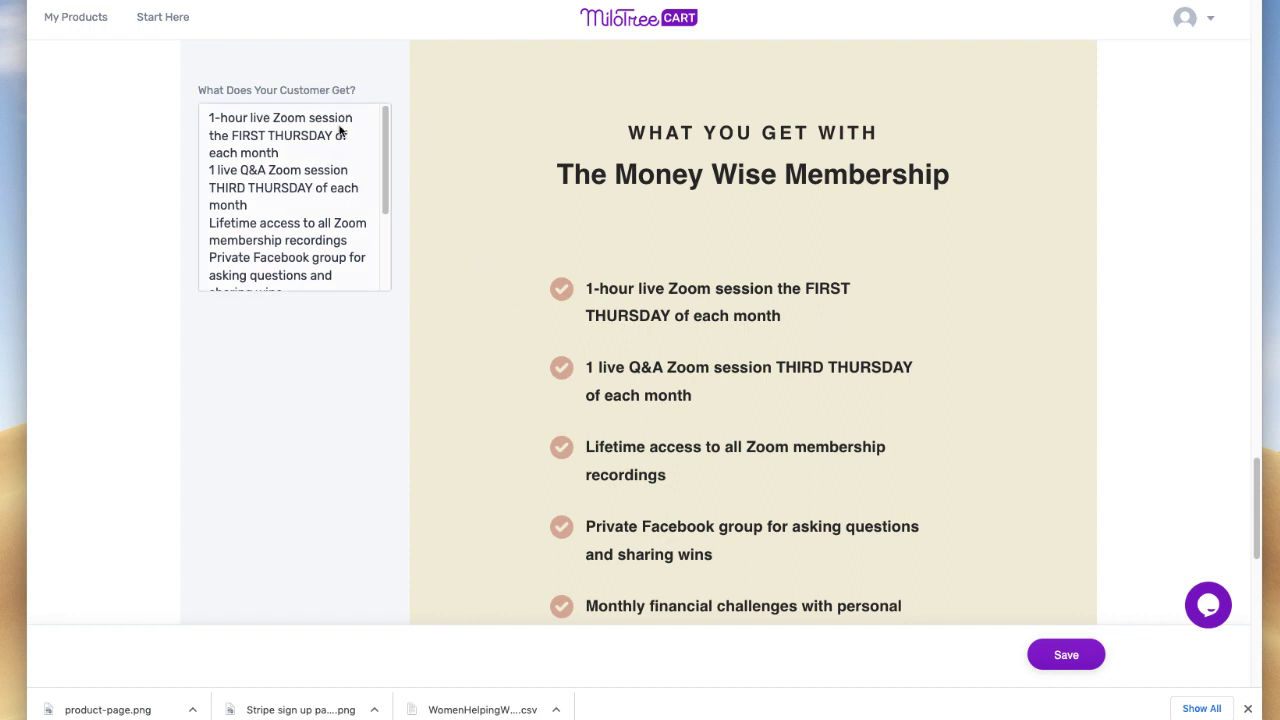
left_click(210, 118)
left_click_drag(210, 118, 324, 280)
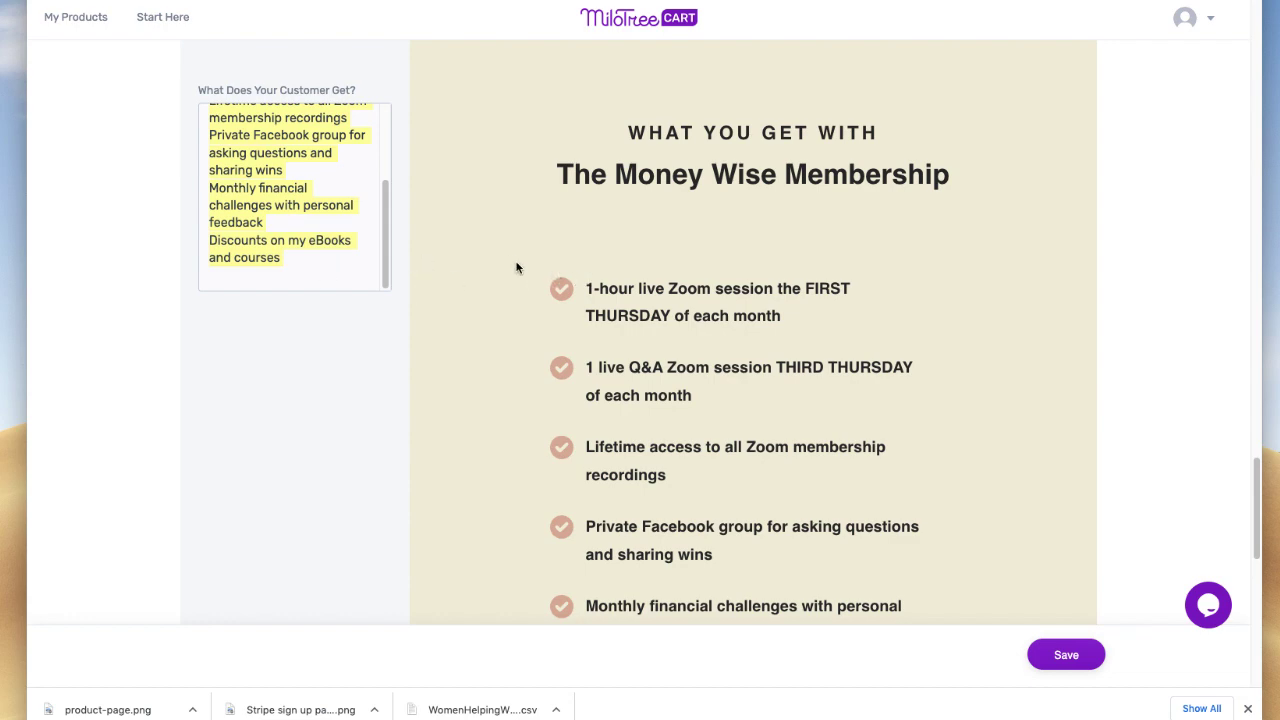
Save the editor to create the membership sales page
scroll(520, 270, "down", 4)
scroll(492, 261, "down", 2)
scroll(495, 257, "down", 3)
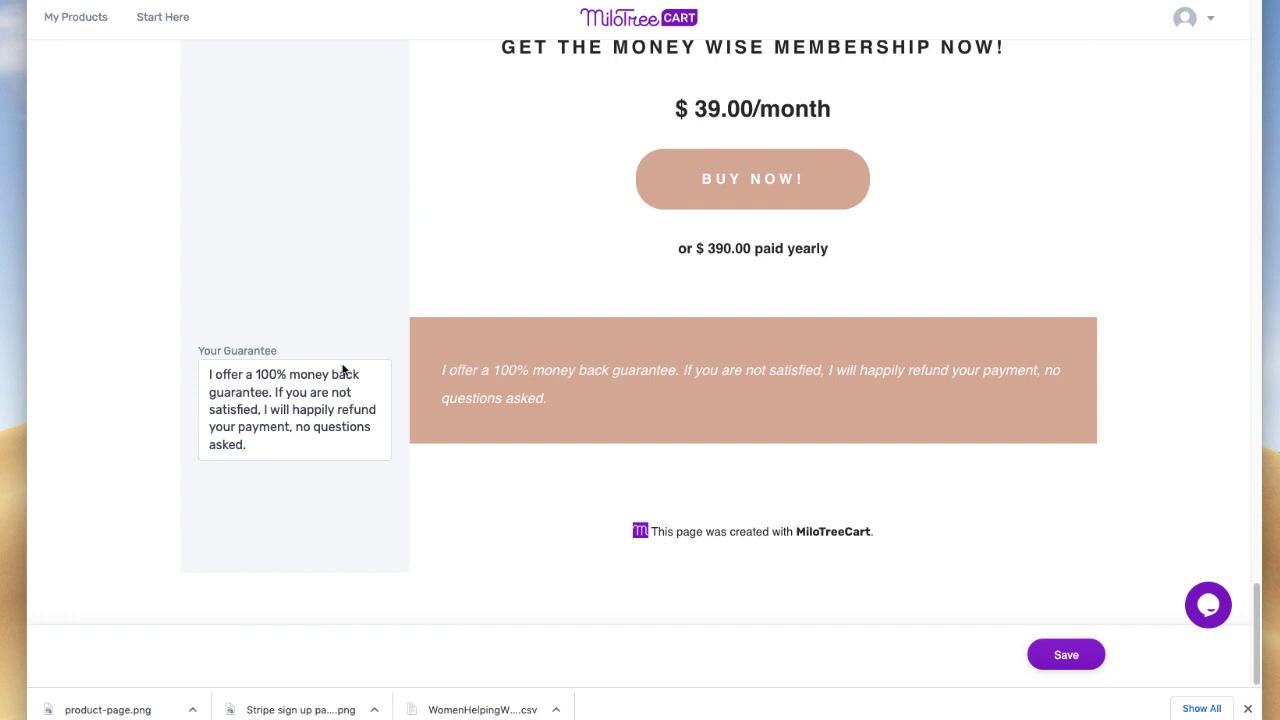
left_click(215, 411)
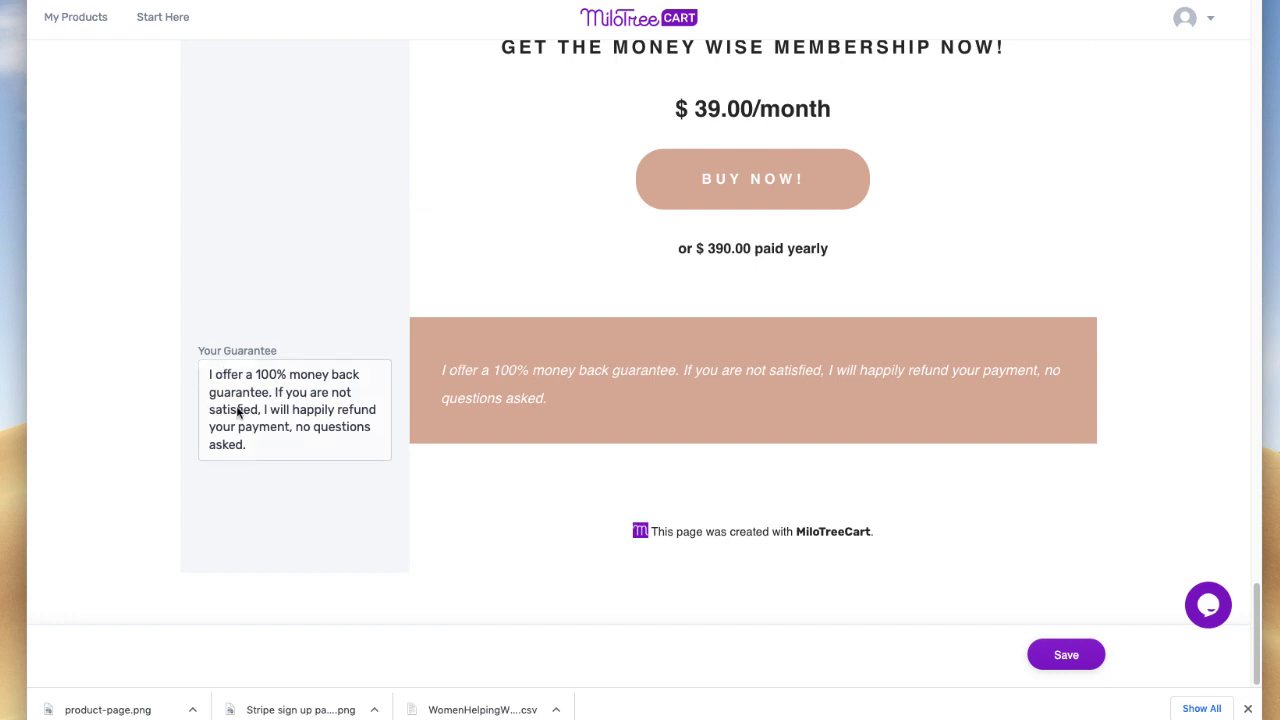
left_click(1043, 657)
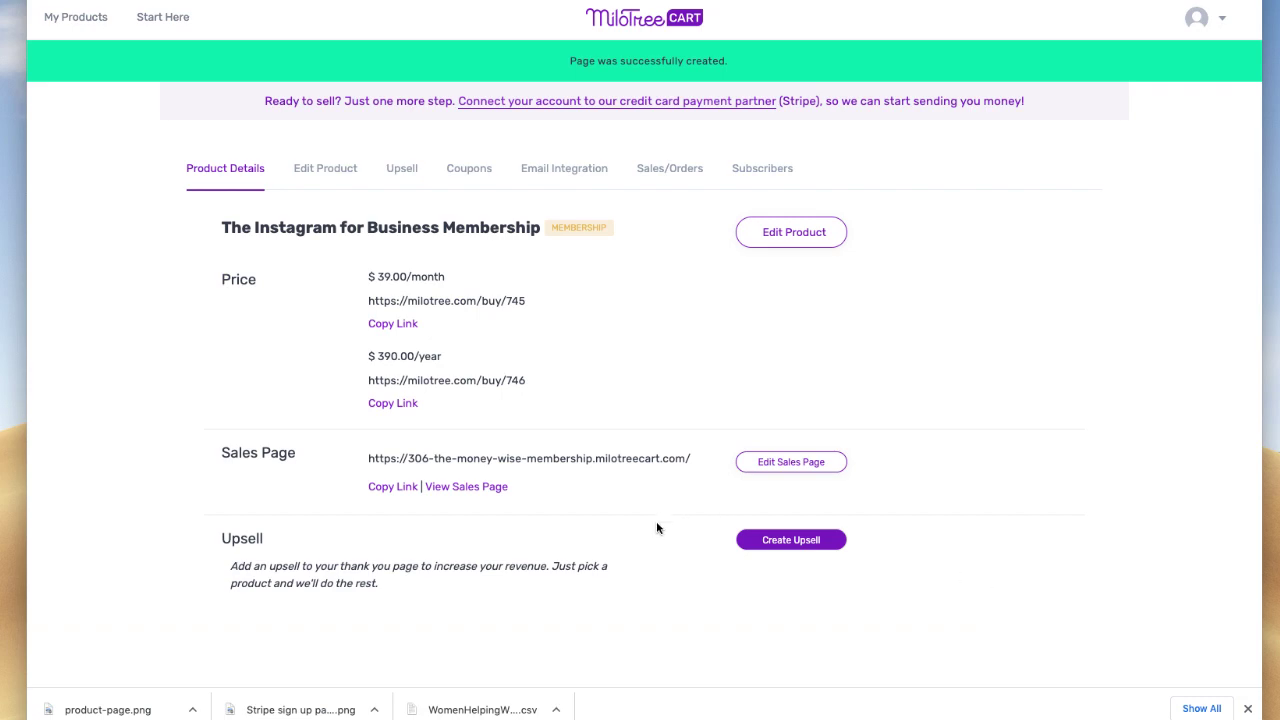
left_click(481, 488)
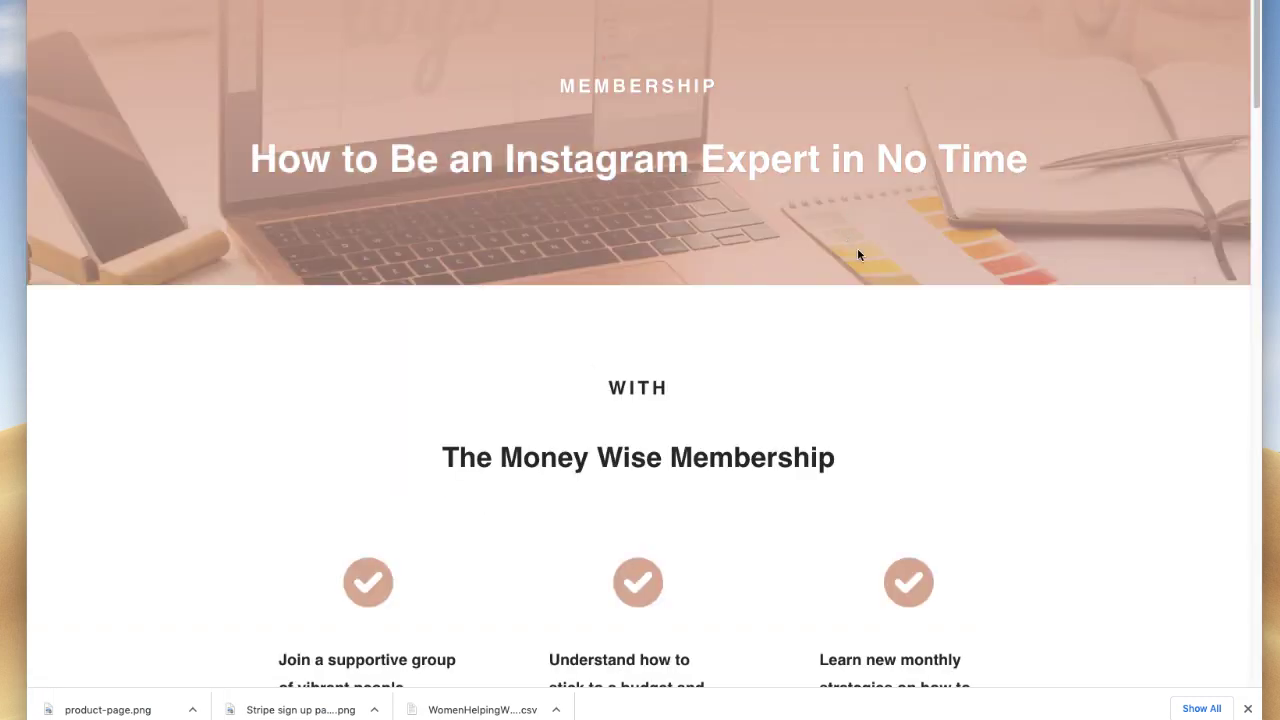
scroll(820, 551, "down", 10)
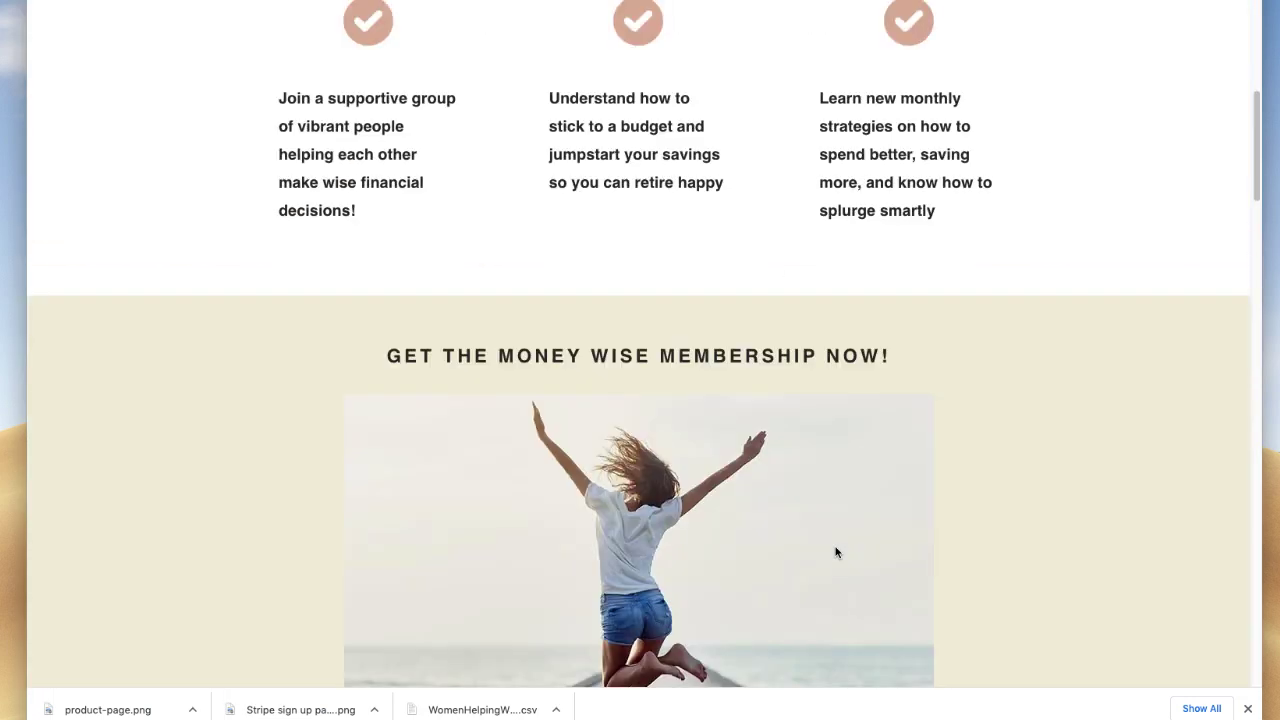
scroll(836, 552, "down", 6)
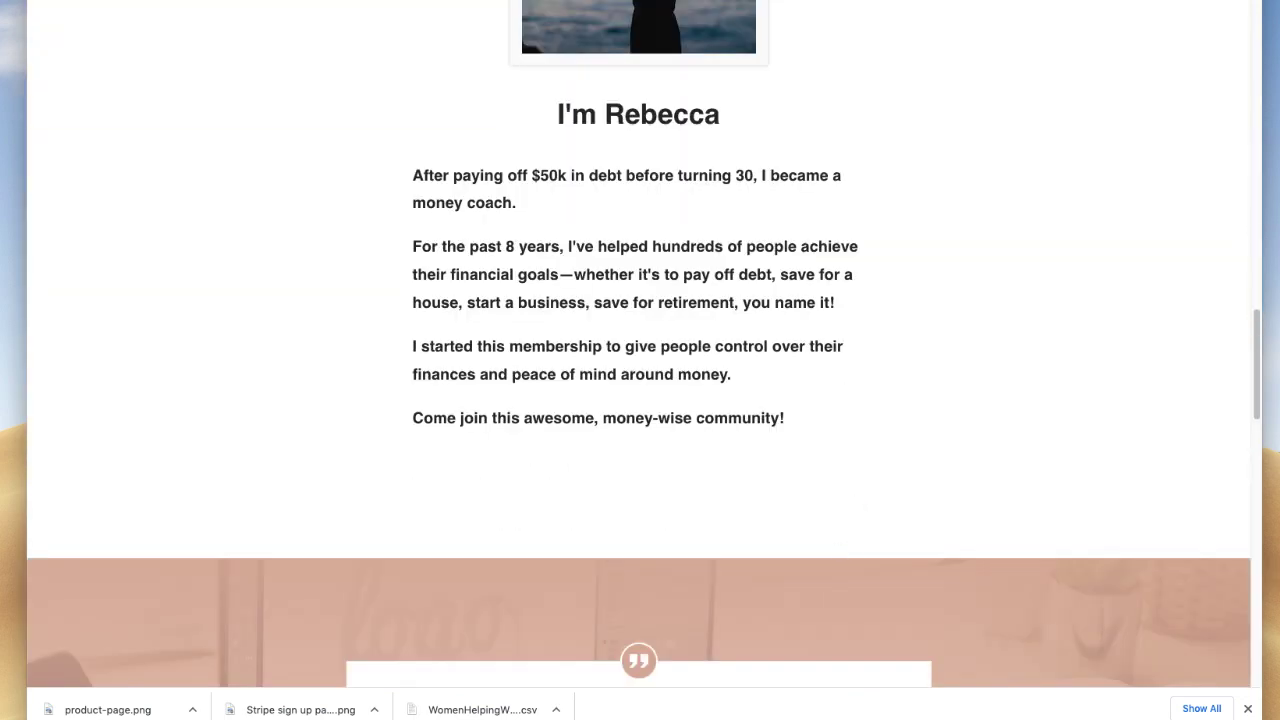
left_click_drag(1250, 714, 817, 565)
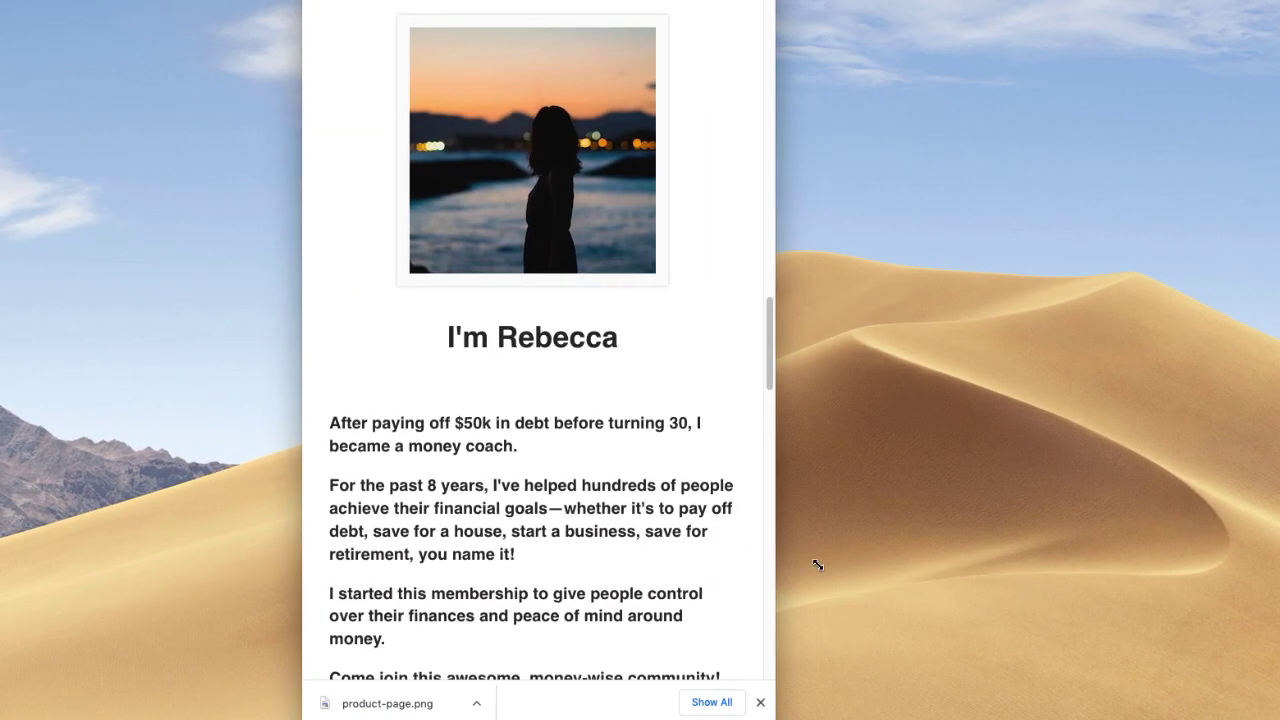
scroll(508, 523, "down", 15)
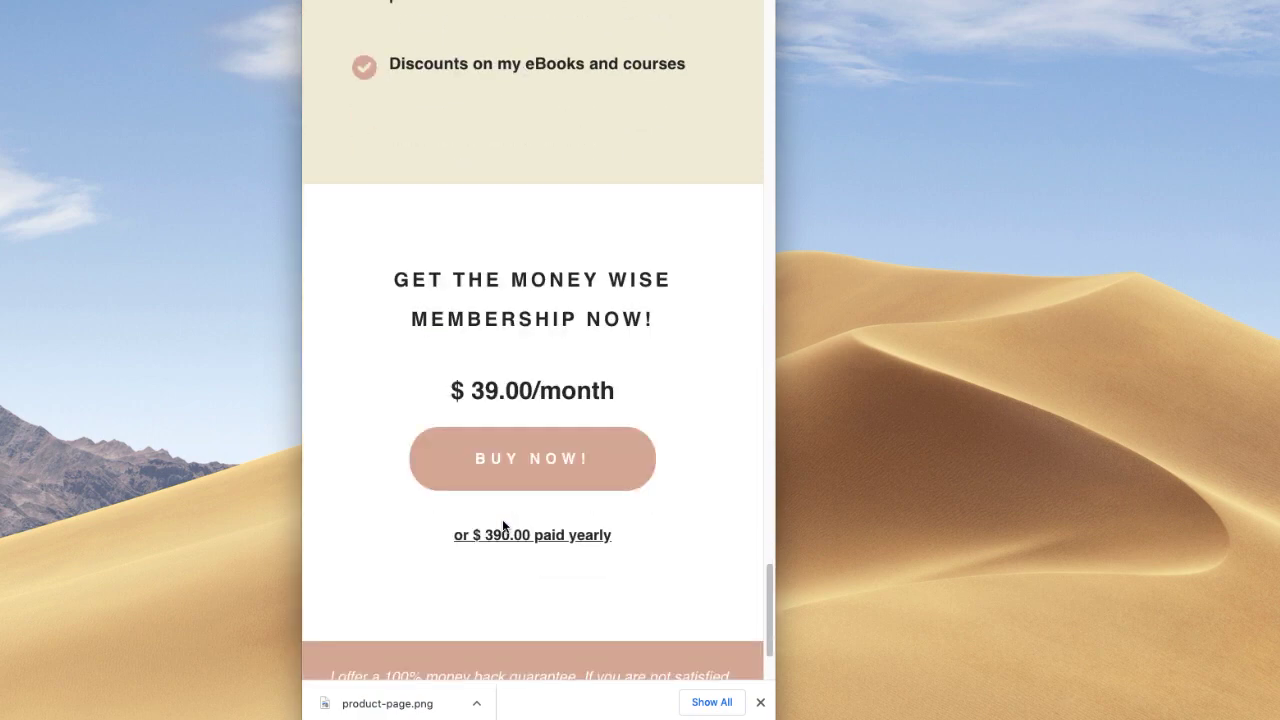
scroll(503, 525, "down", 3)
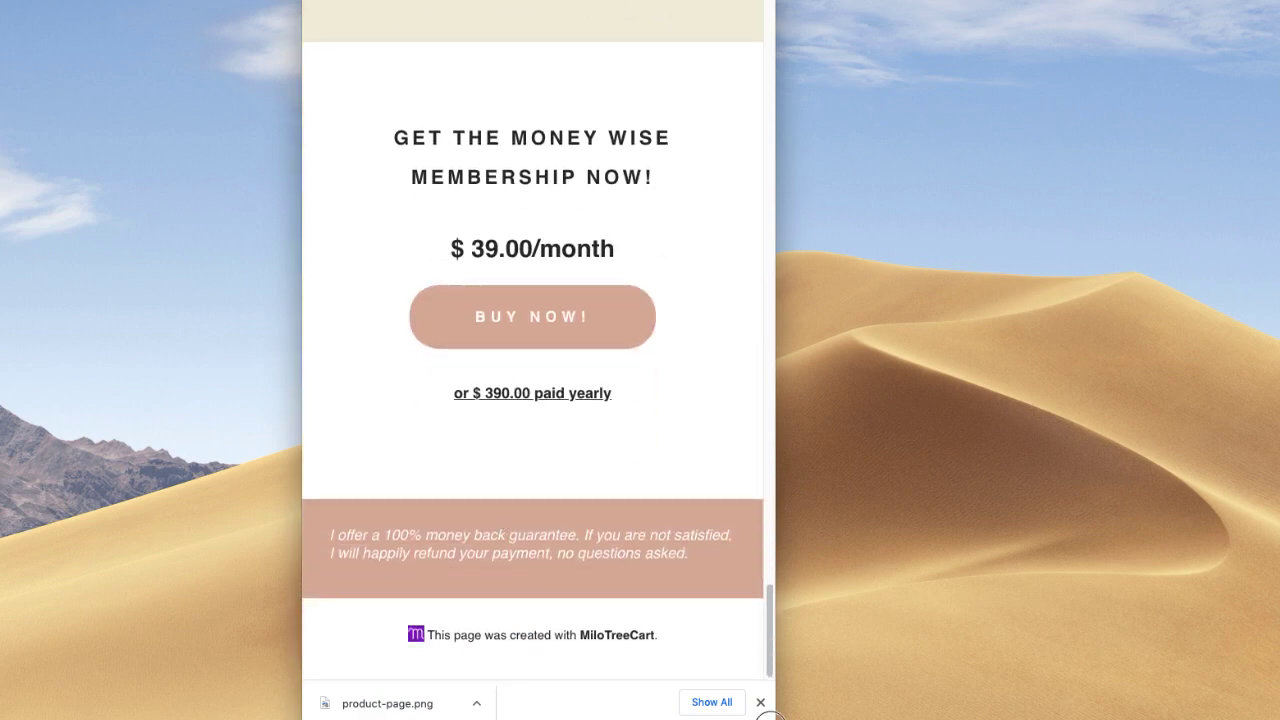
left_click_drag(765, 712, 1172, 712)
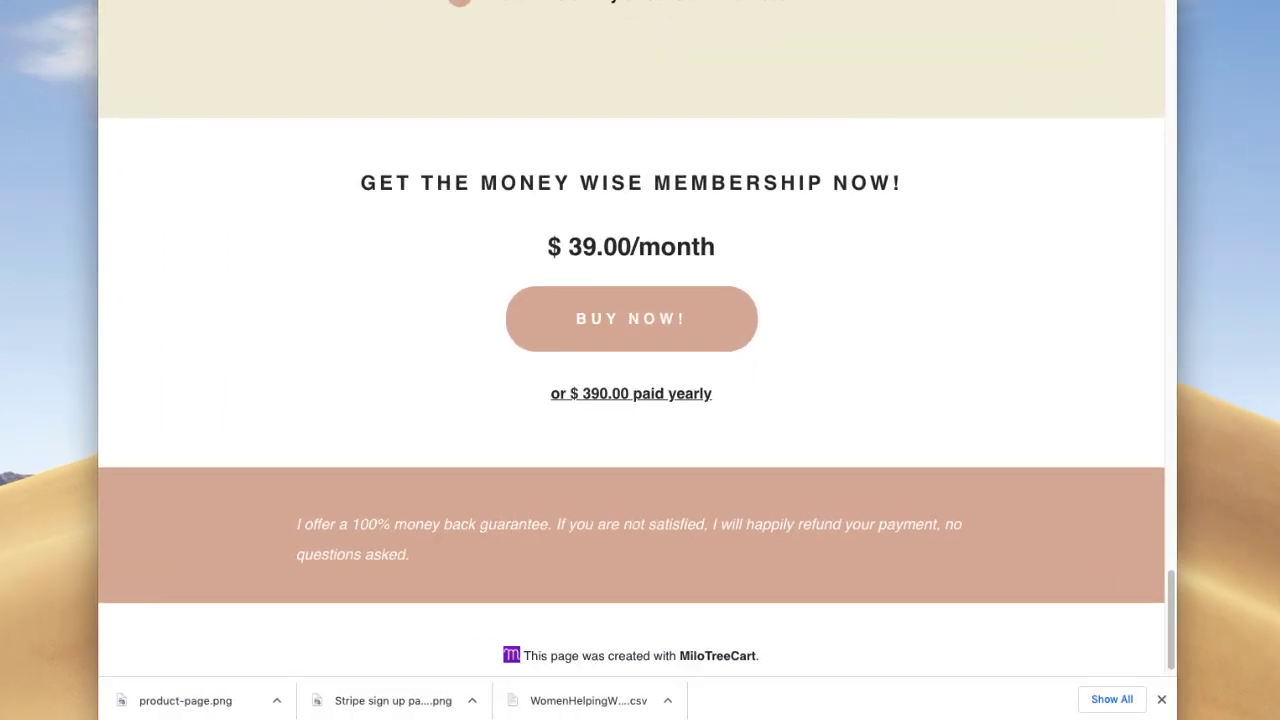
key("super+w")
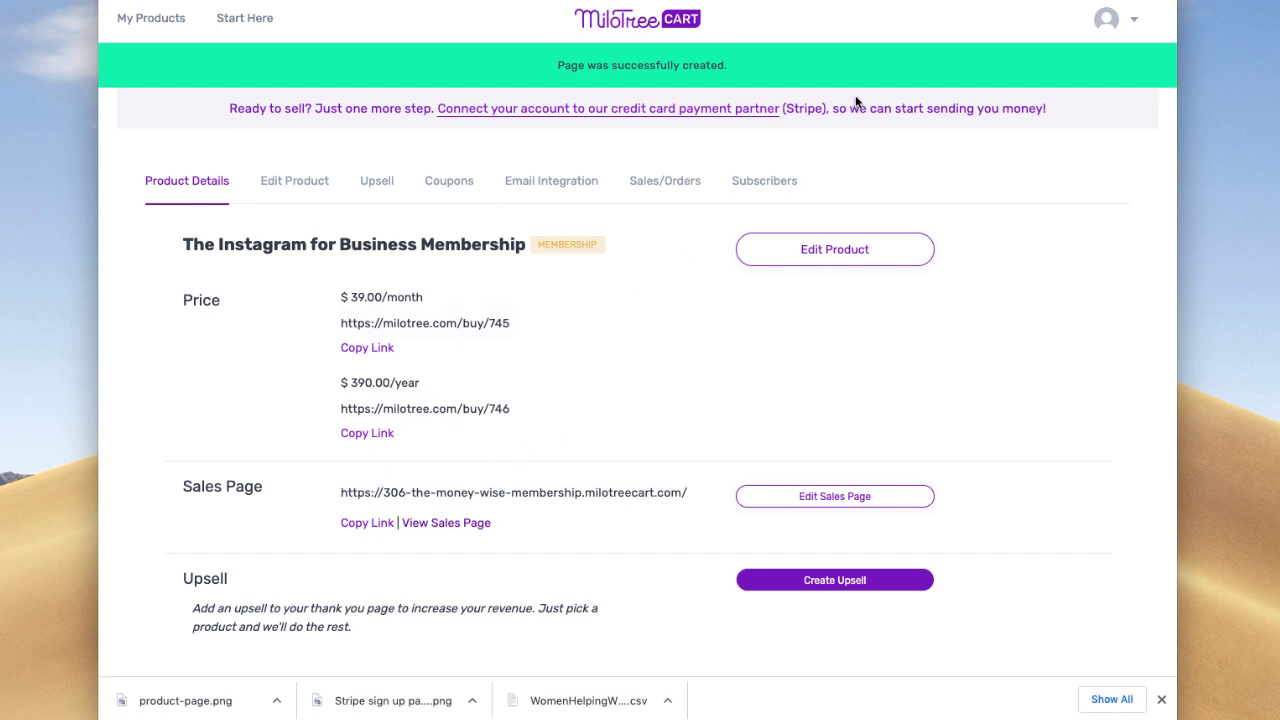
left_click(659, 114)
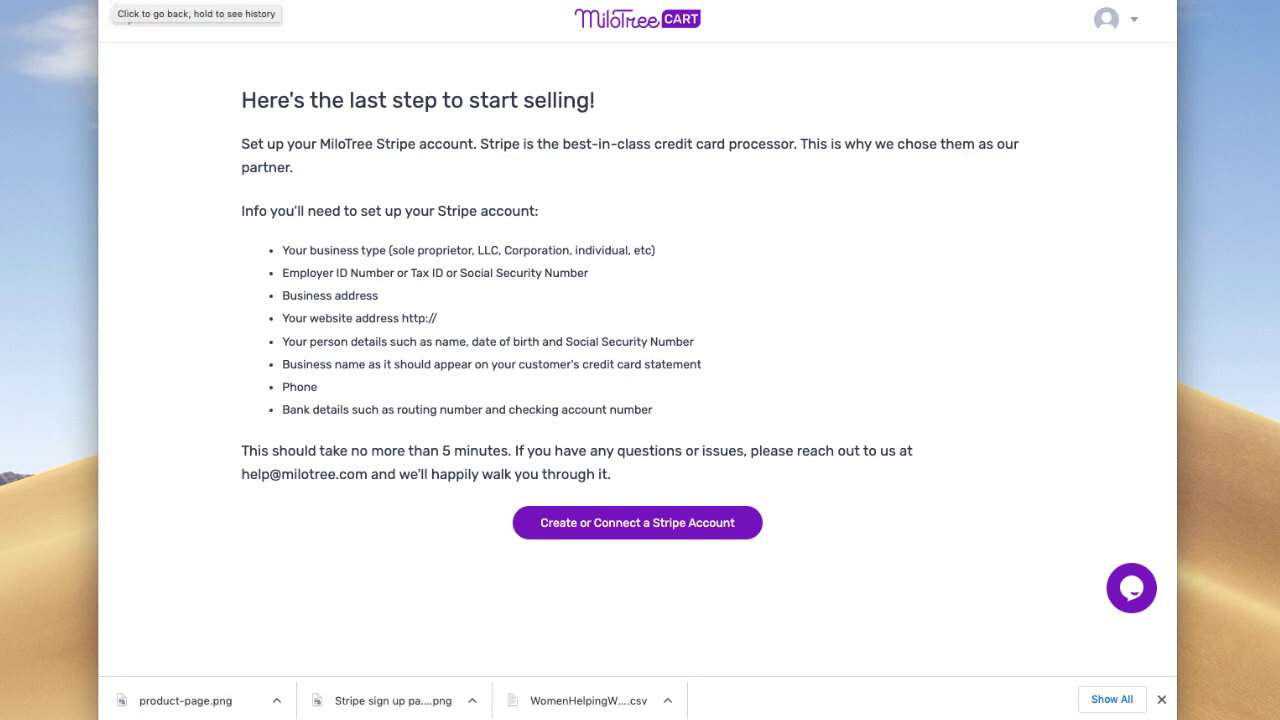
left_click(122, 2)
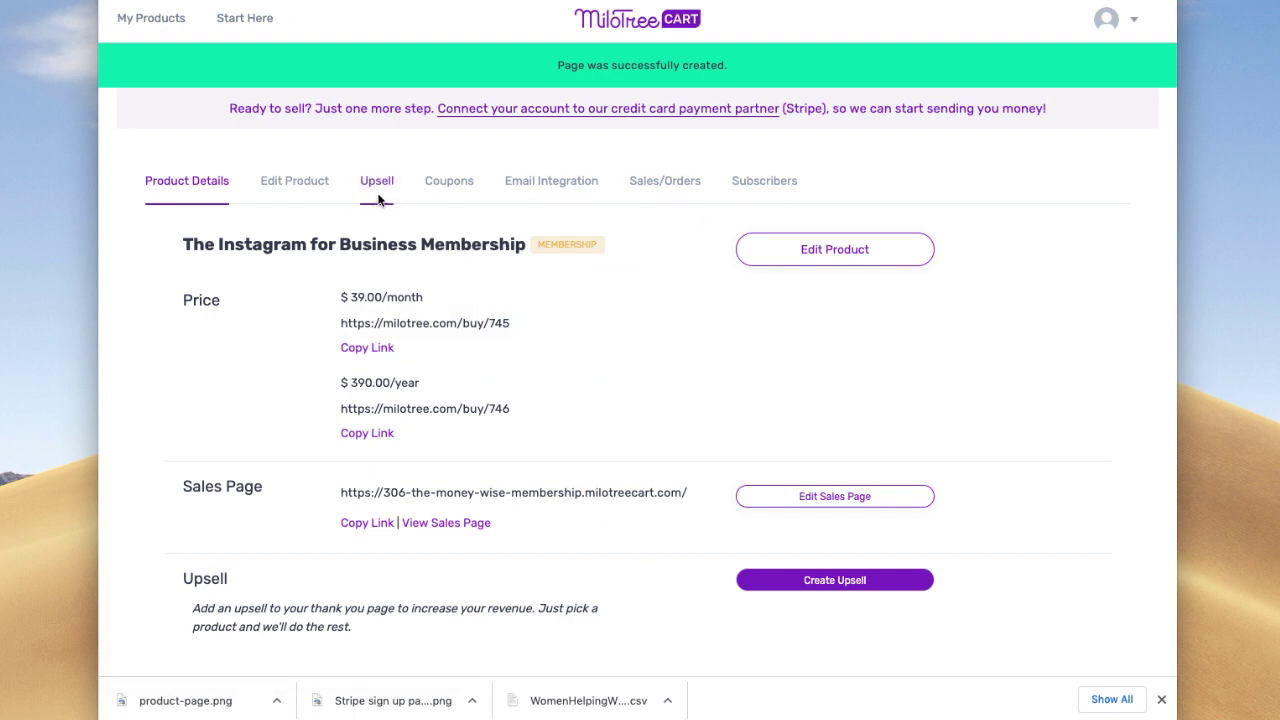
Add an upsell using Instagram Bio Checklist - $12.00 as the upsell product
left_click(863, 586)
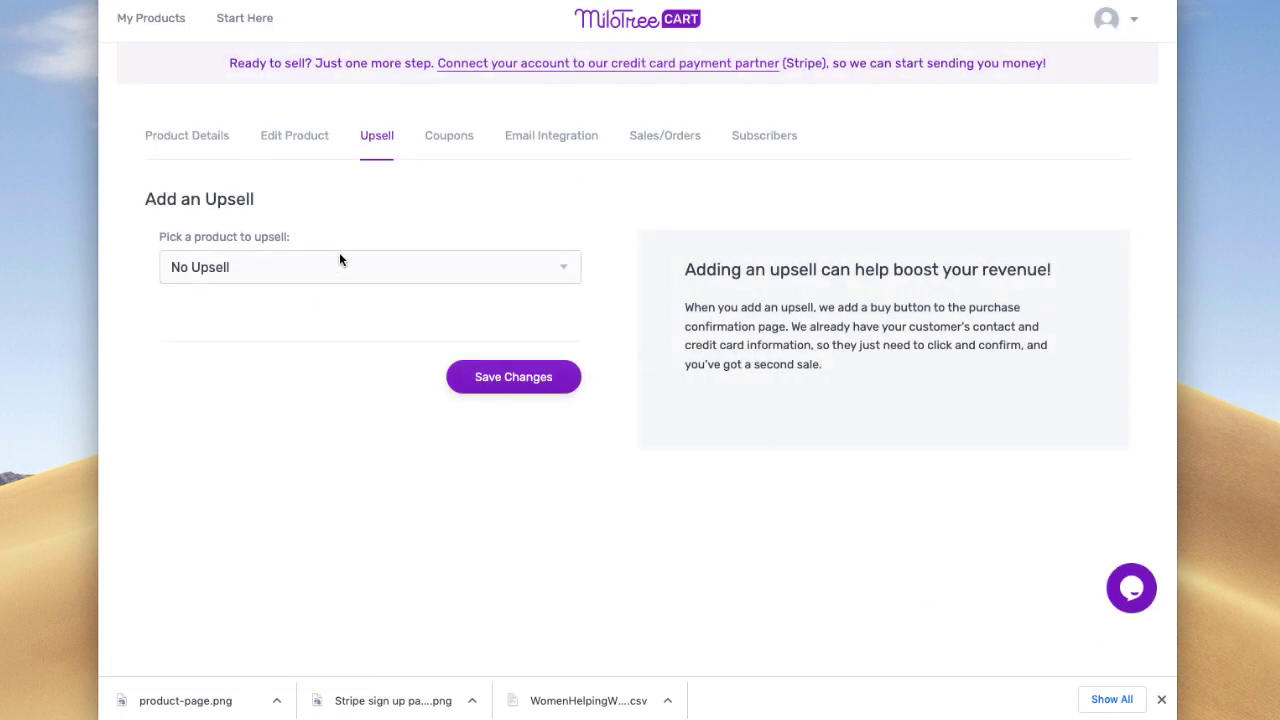
left_click(339, 262)
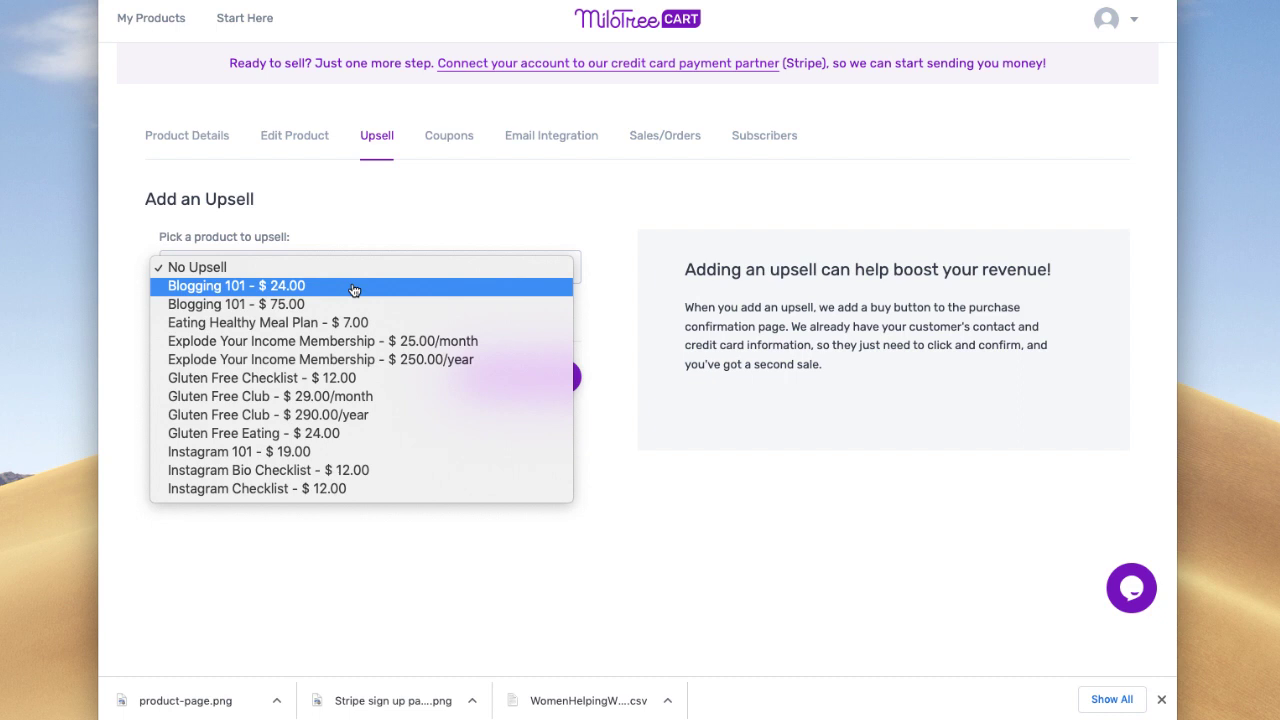
left_click(399, 473)
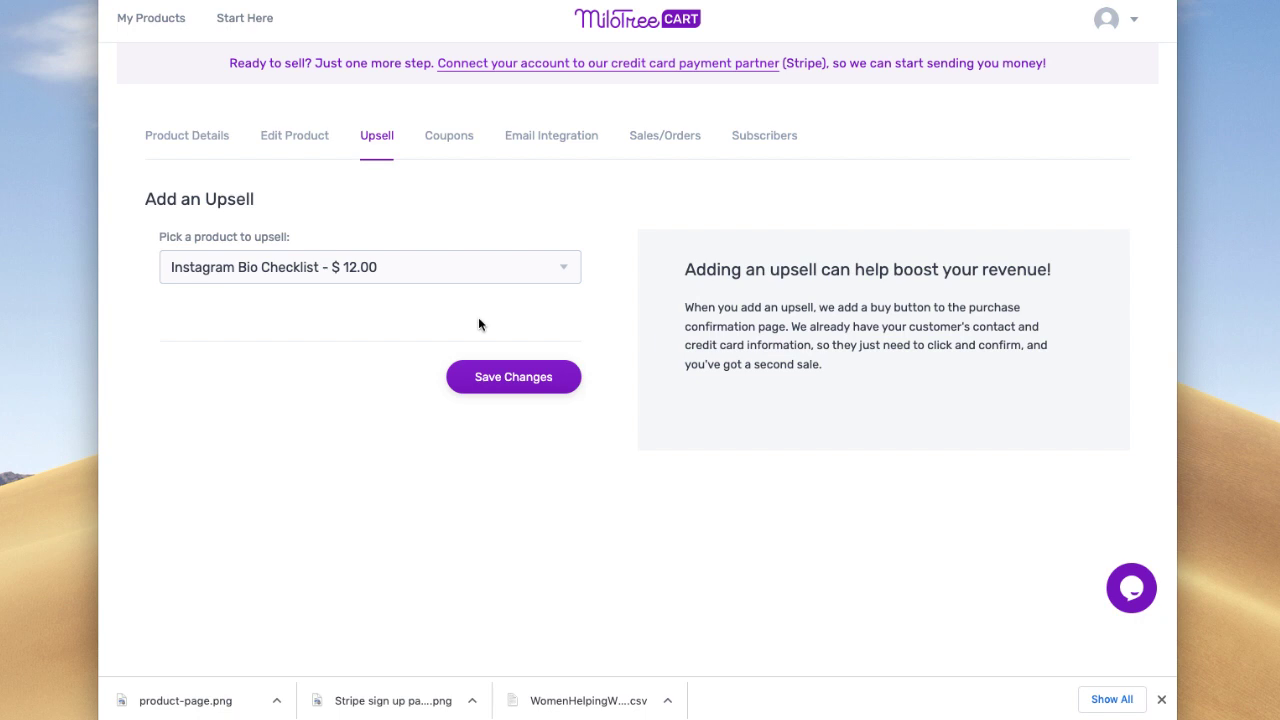
Visit the Coupons page and start a coupon, then go to Email Integration
left_click(428, 146)
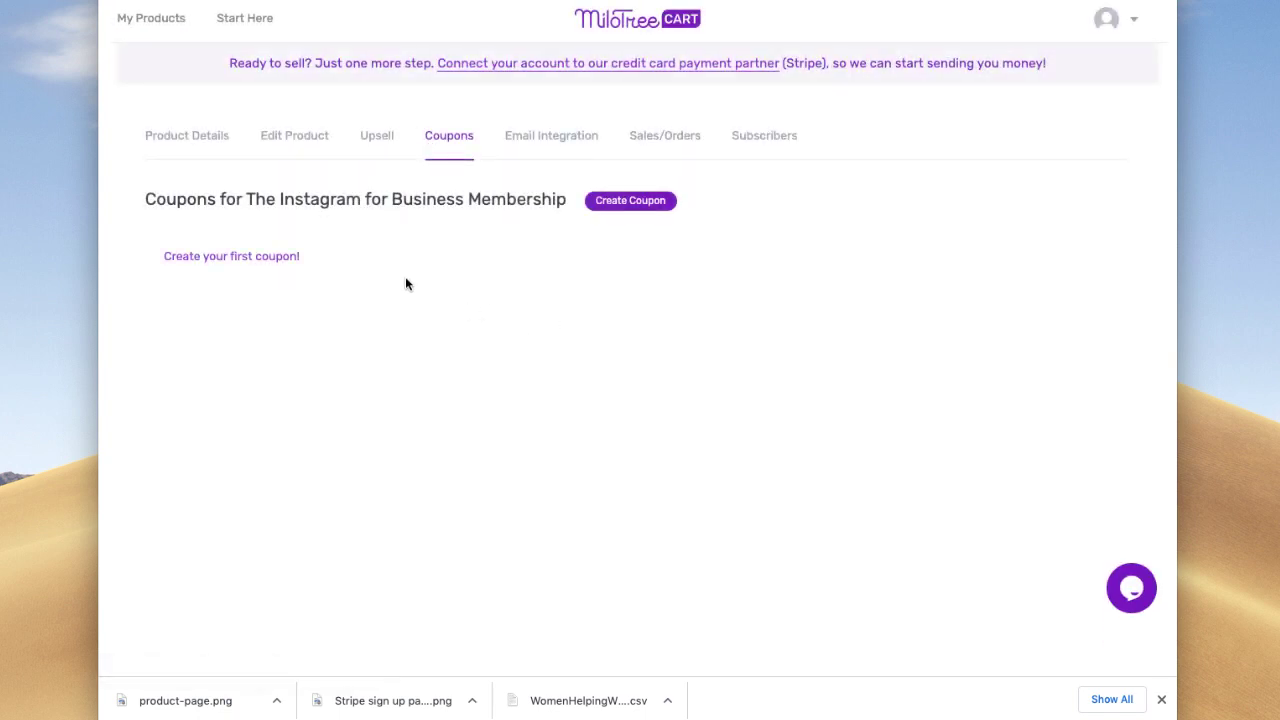
left_click(630, 202)
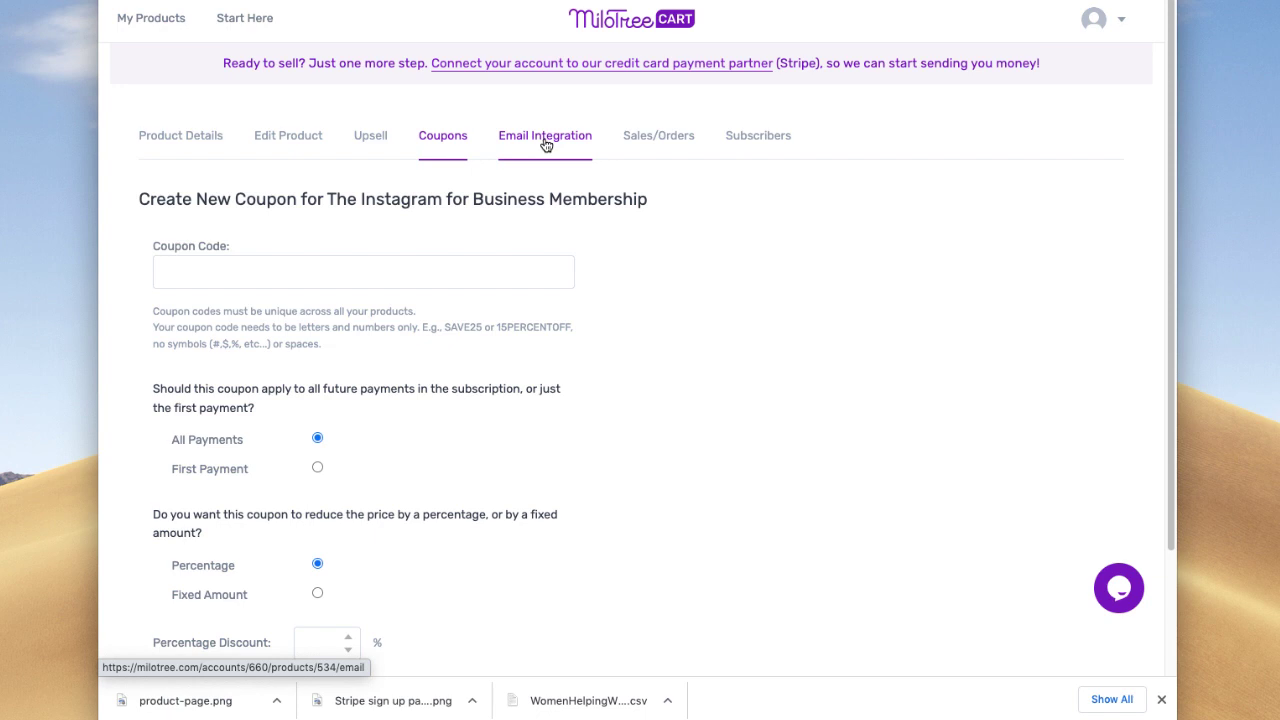
left_click(585, 142)
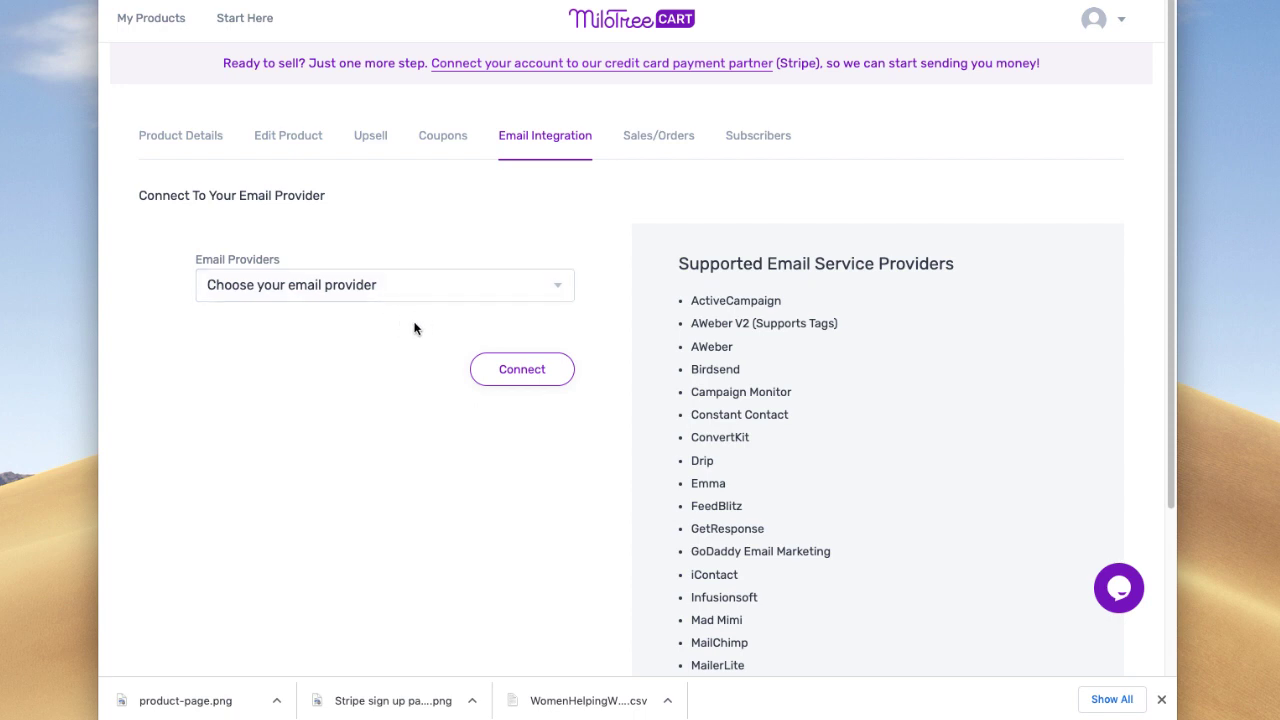
Select ConvertKit as email provider, check the API key help, and close the connect form
left_click(428, 290)
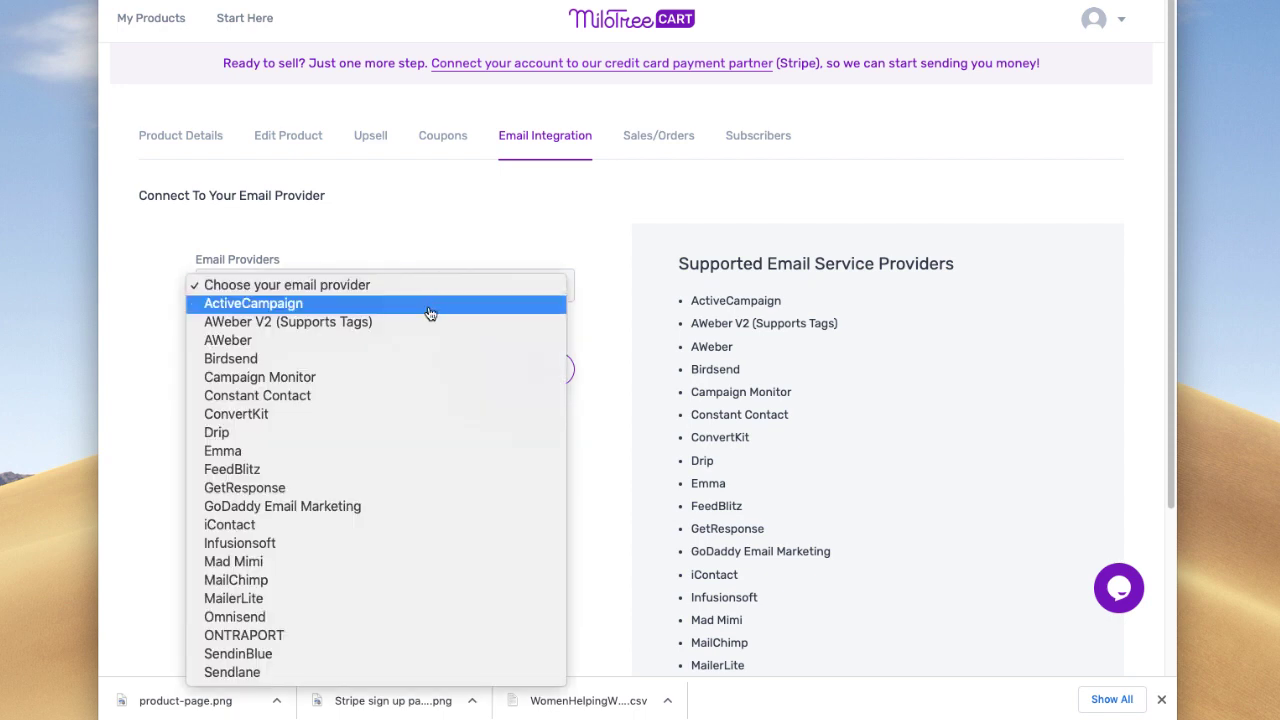
left_click(305, 415)
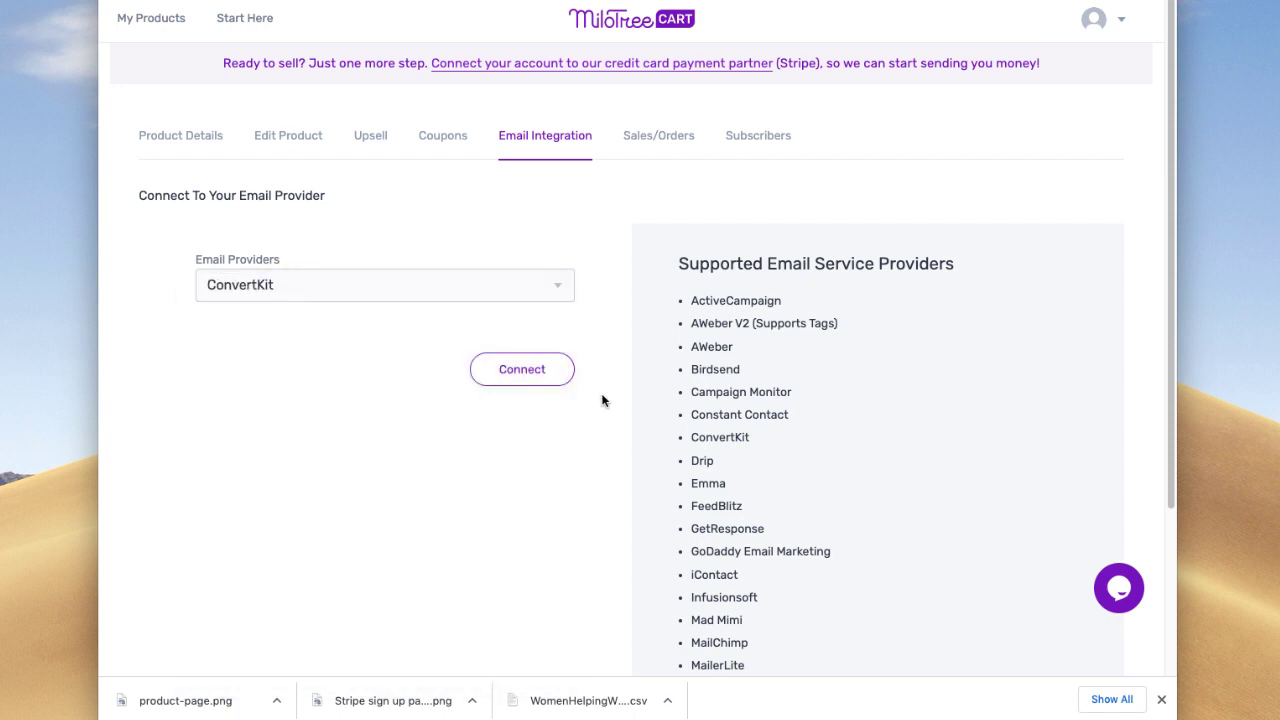
left_click(524, 370)
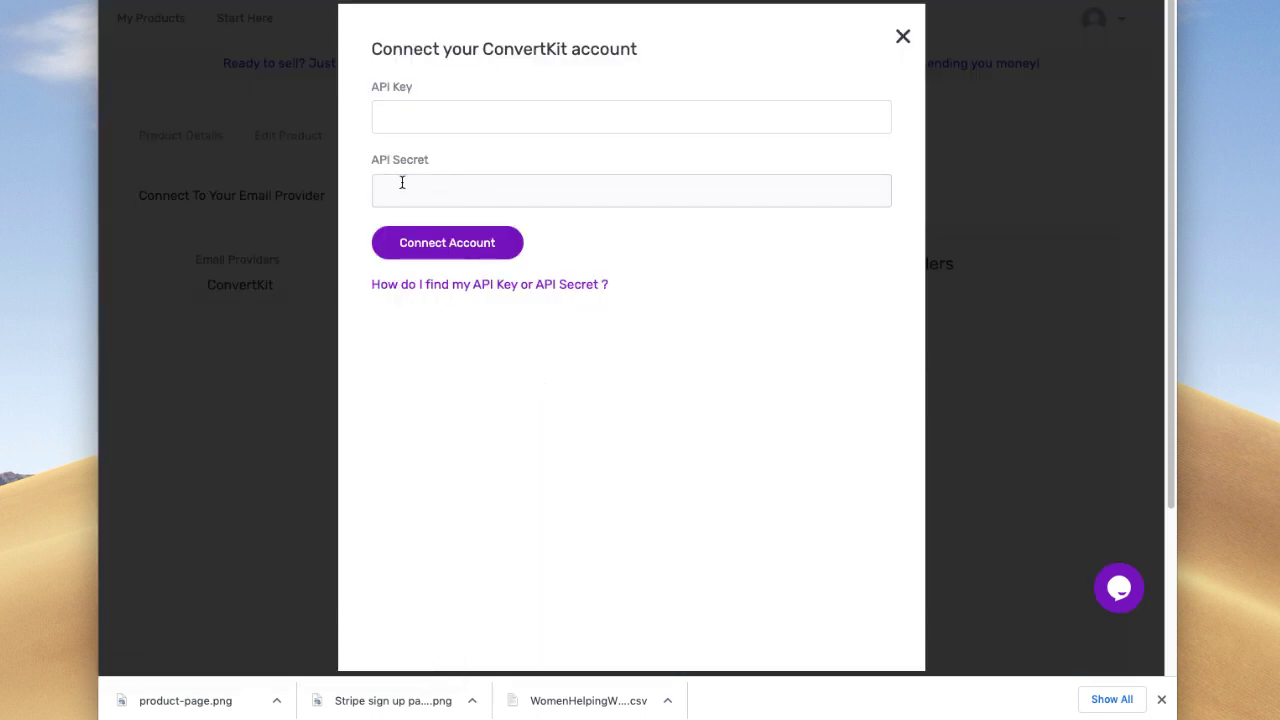
left_click(546, 286)
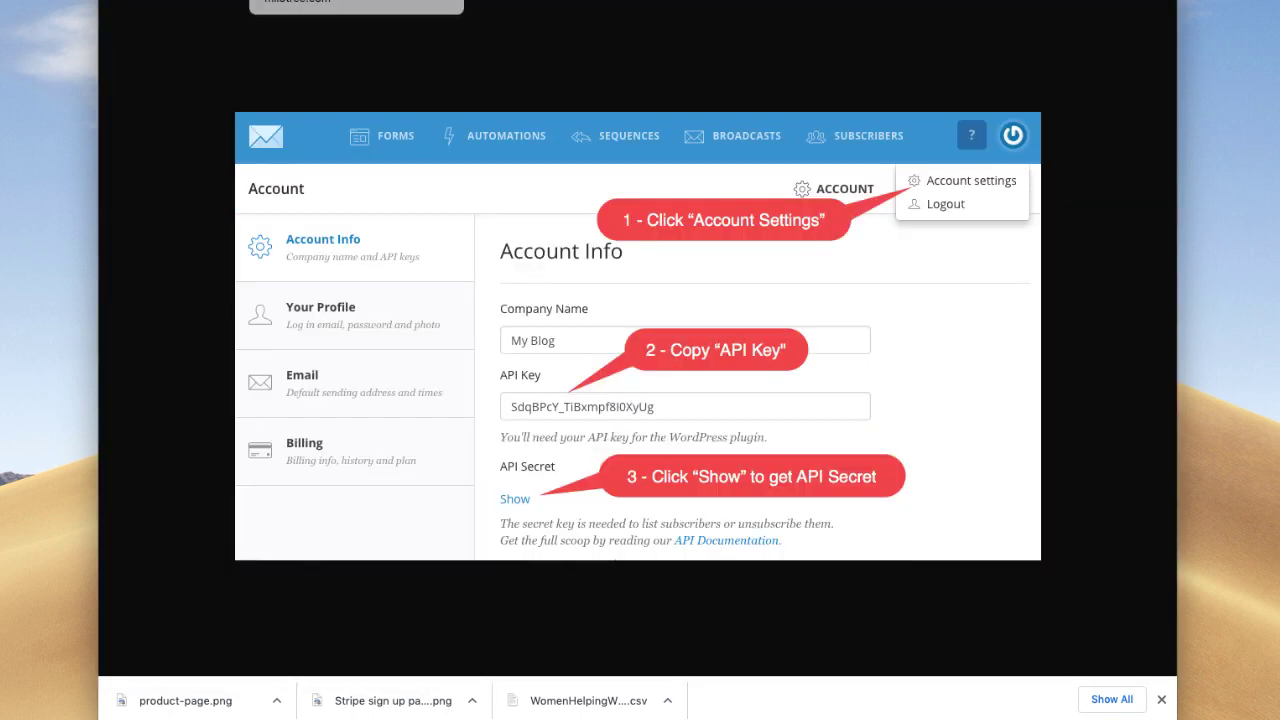
key("super+w")
left_click(903, 36)
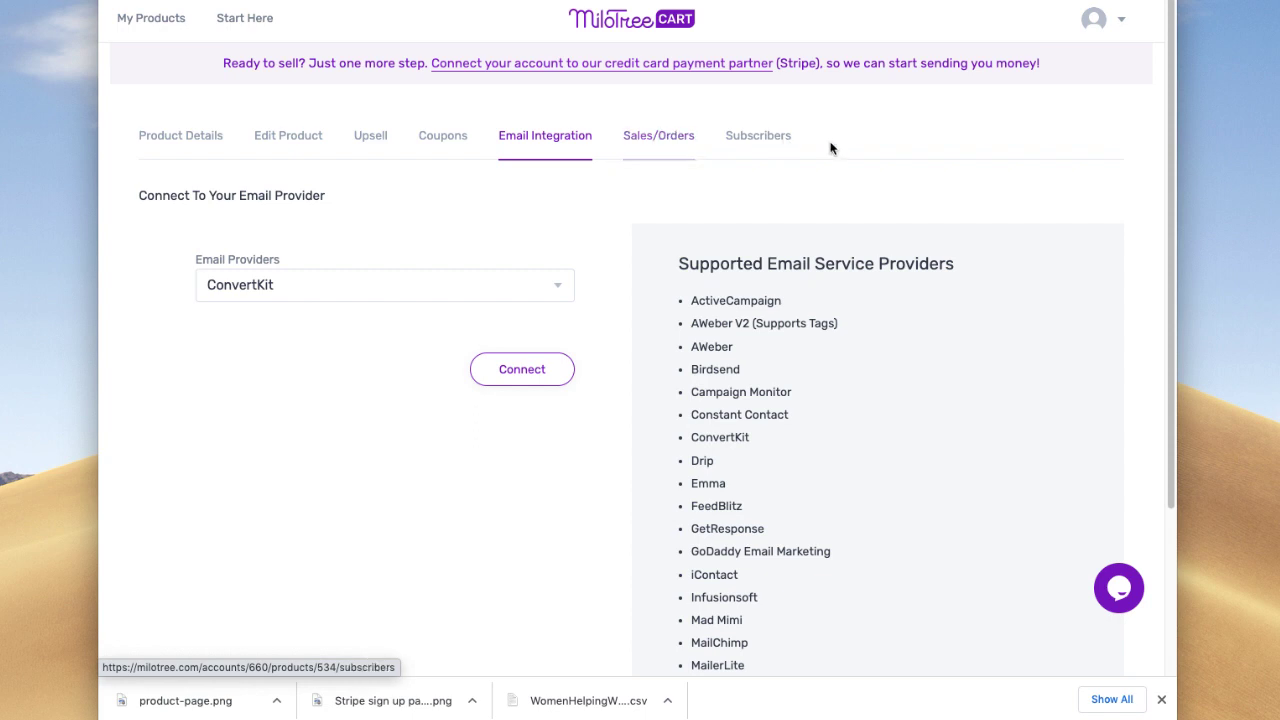
View subscribers, then read the Start Here membership guide down to its Membership RESOURCES
left_click(762, 140)
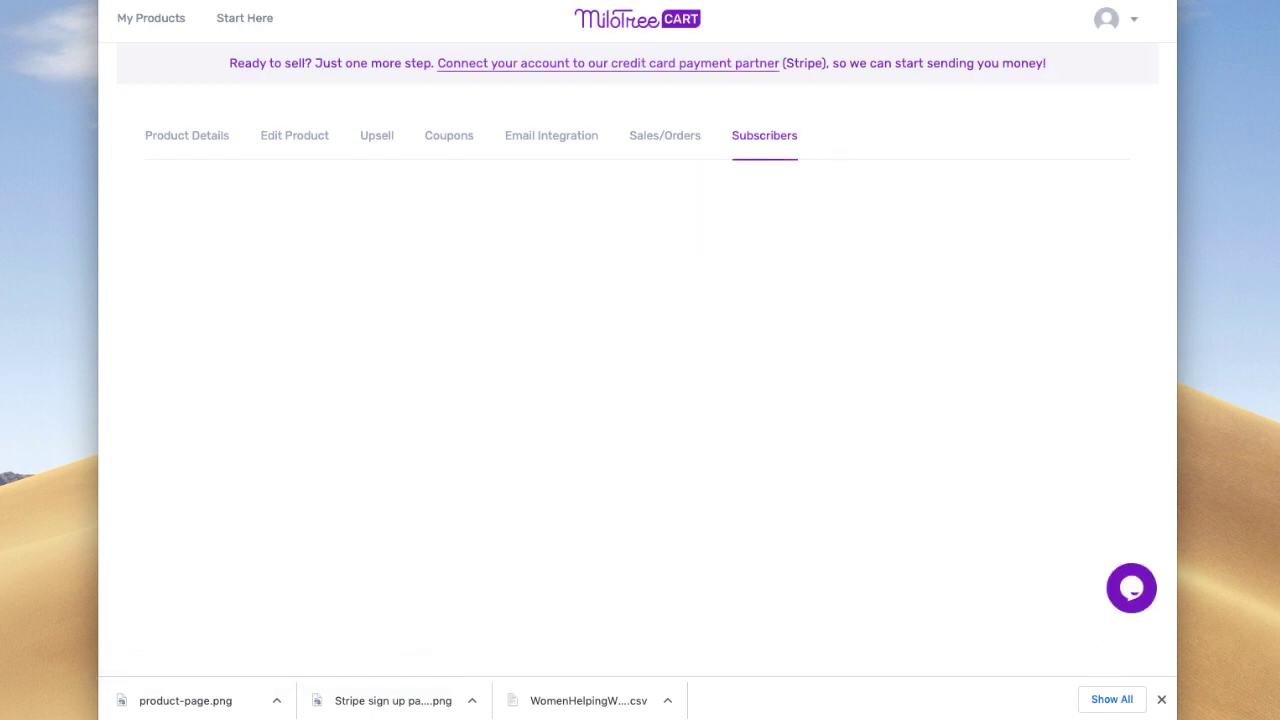
left_click(241, 17)
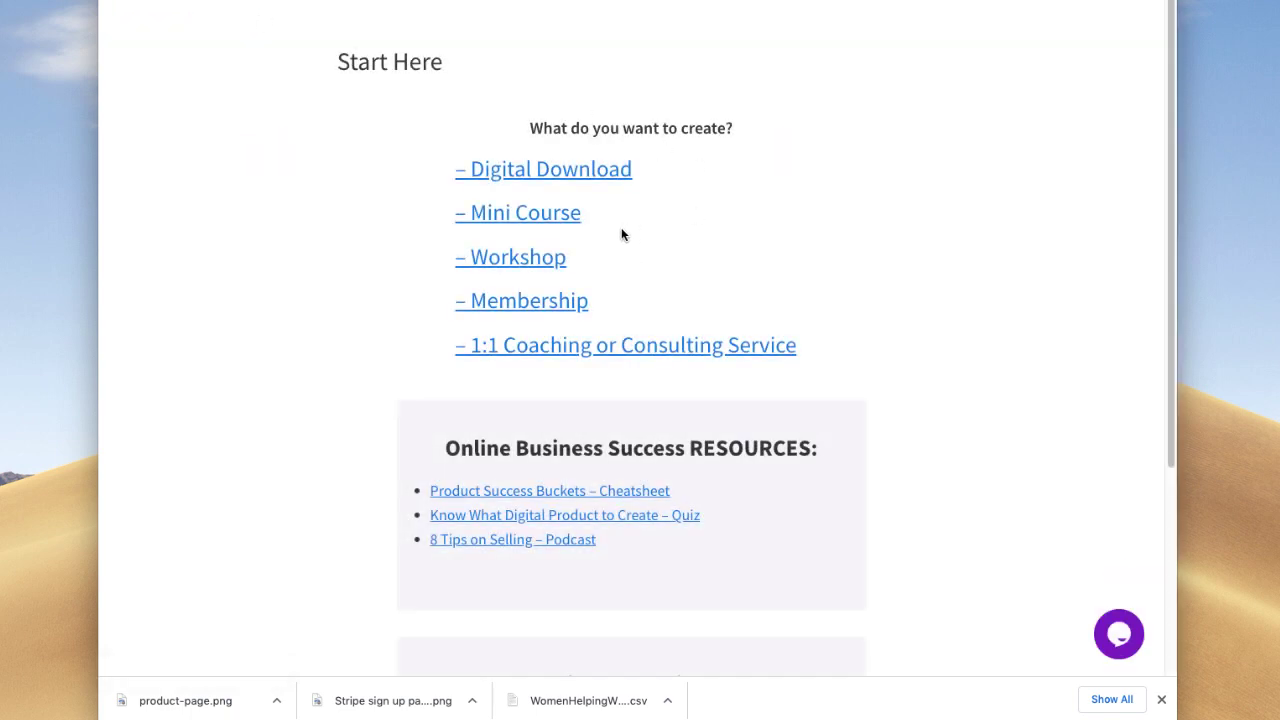
left_click(541, 303)
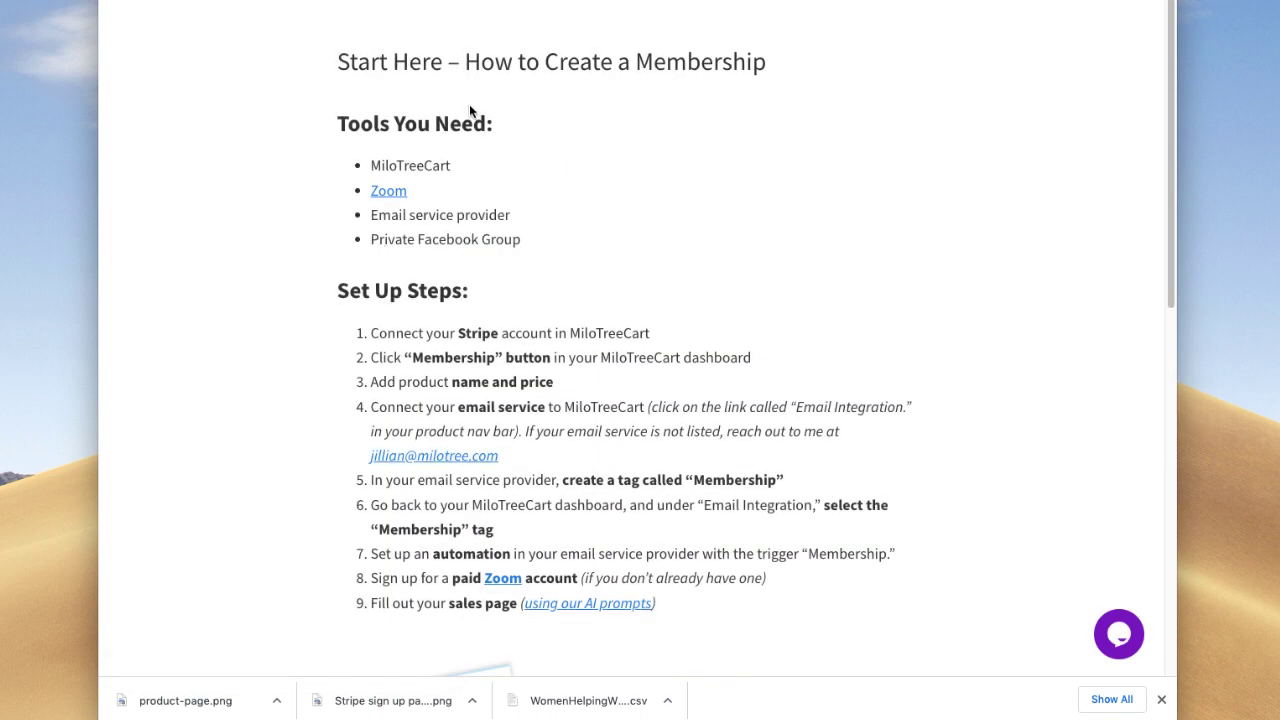
scroll(587, 400, "down", 3)
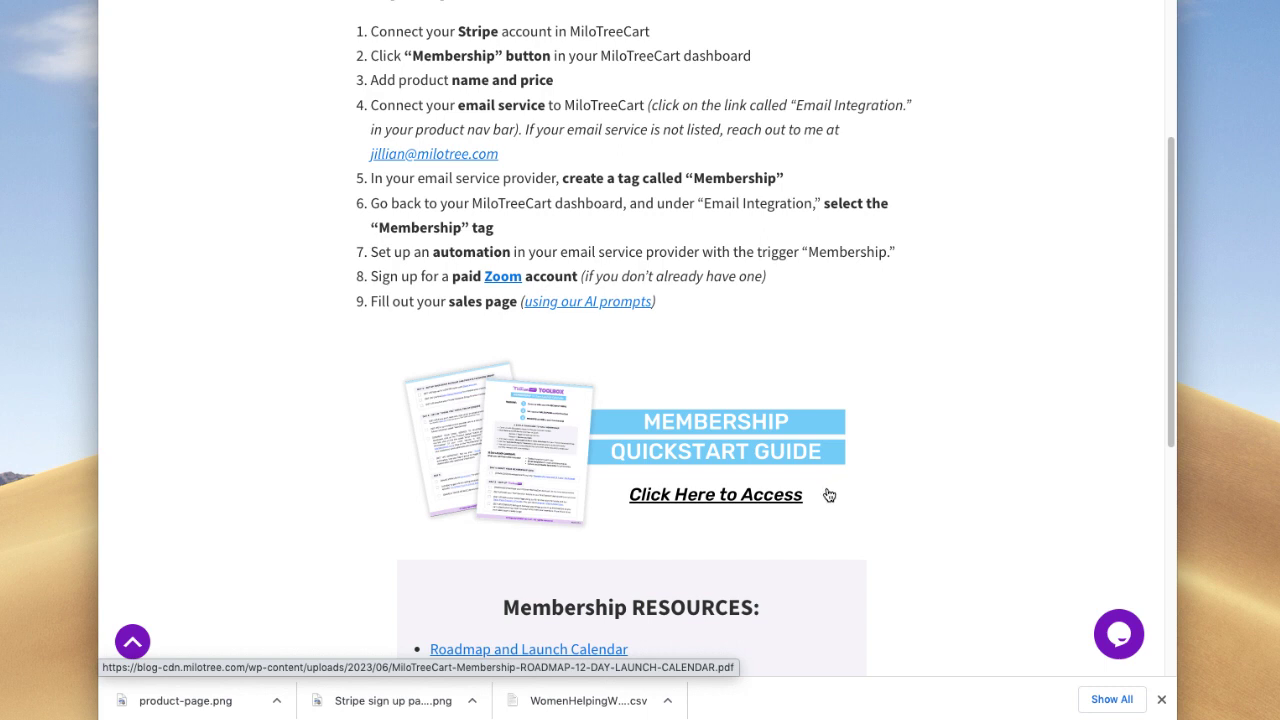
scroll(814, 494, "down", 2)
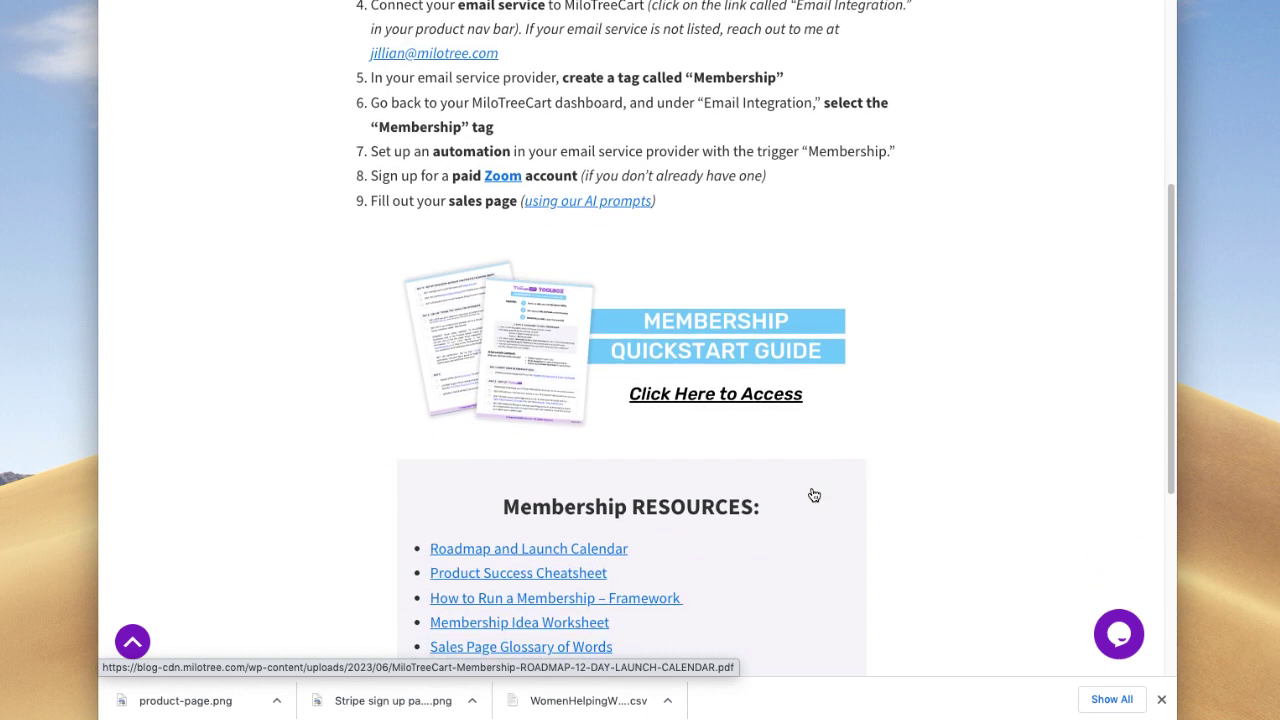
scroll(812, 493, "down", 4)
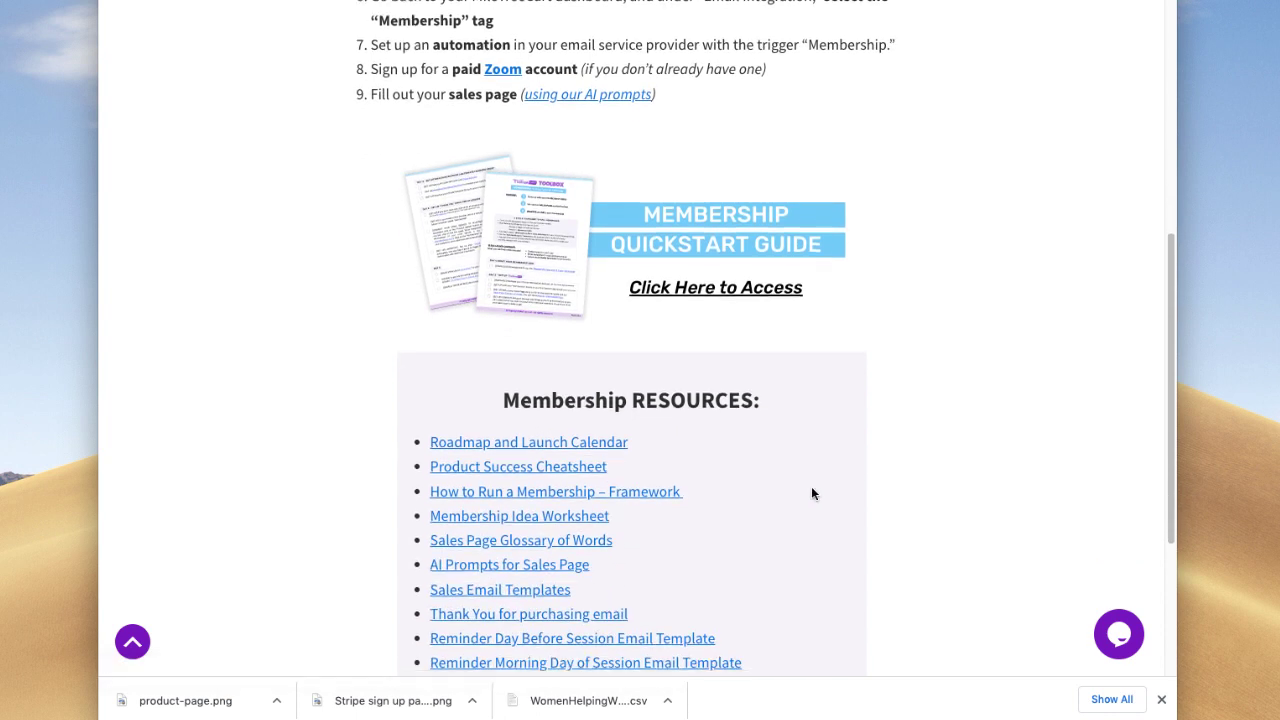